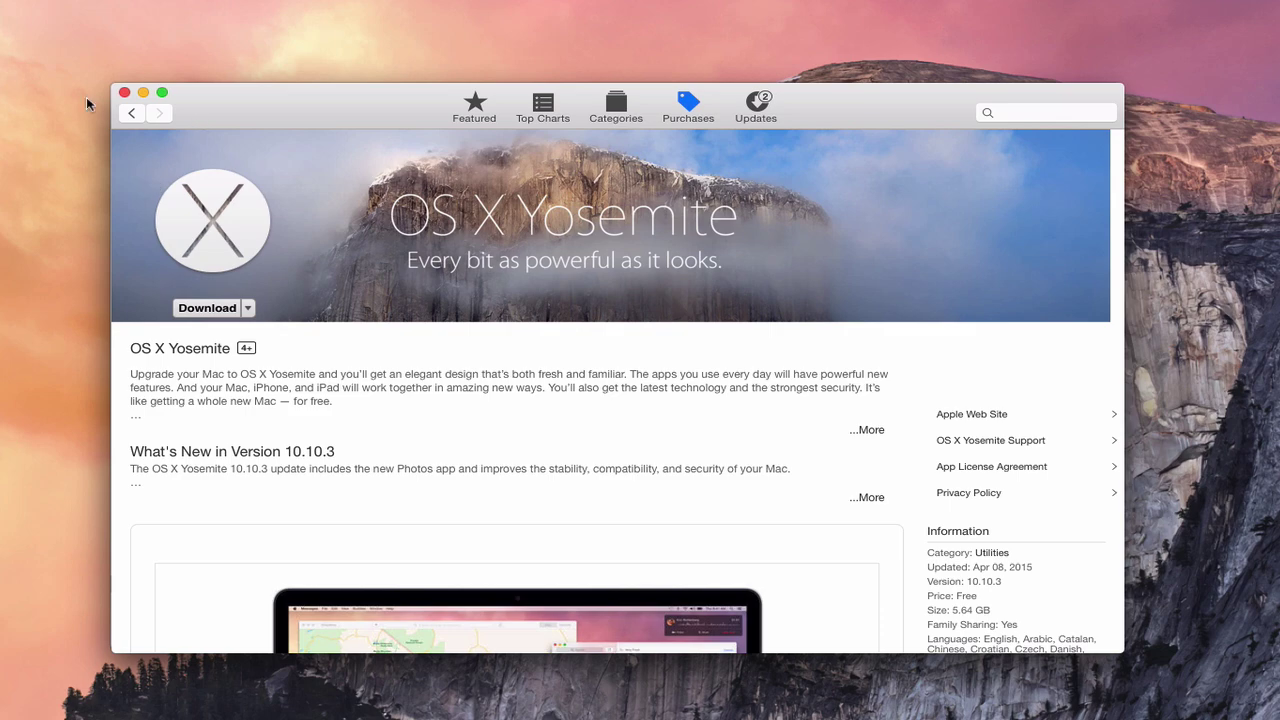
# - Put away the App Store window and check the Applications folder for the Install OS X Yosemite installer
pyautogui.click(143, 93)
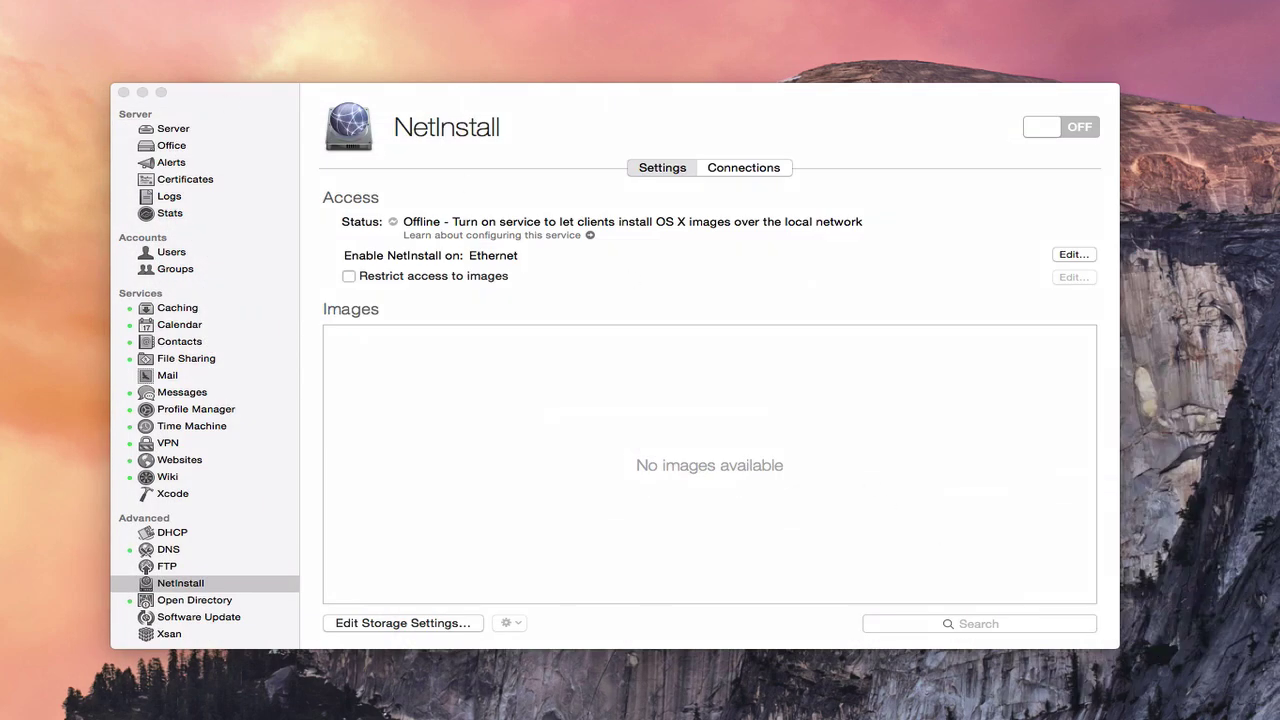
pyautogui.click(1180, 715)
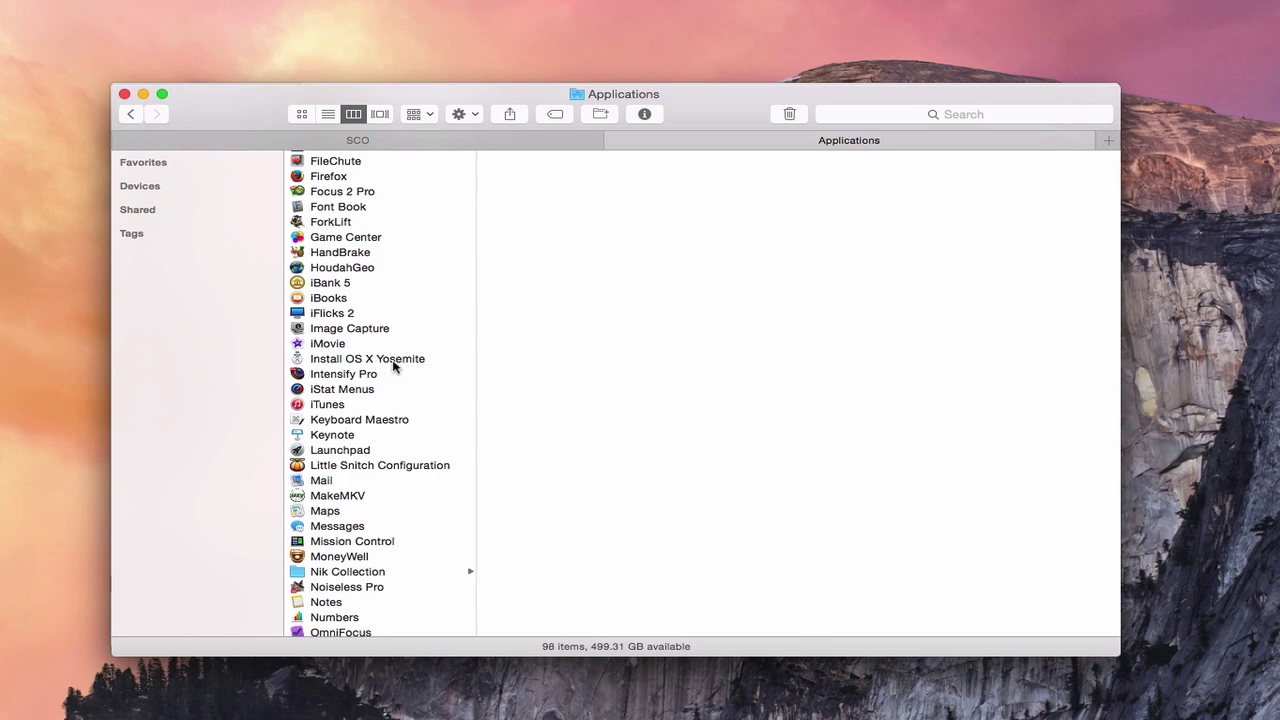
pyautogui.click(143, 94)
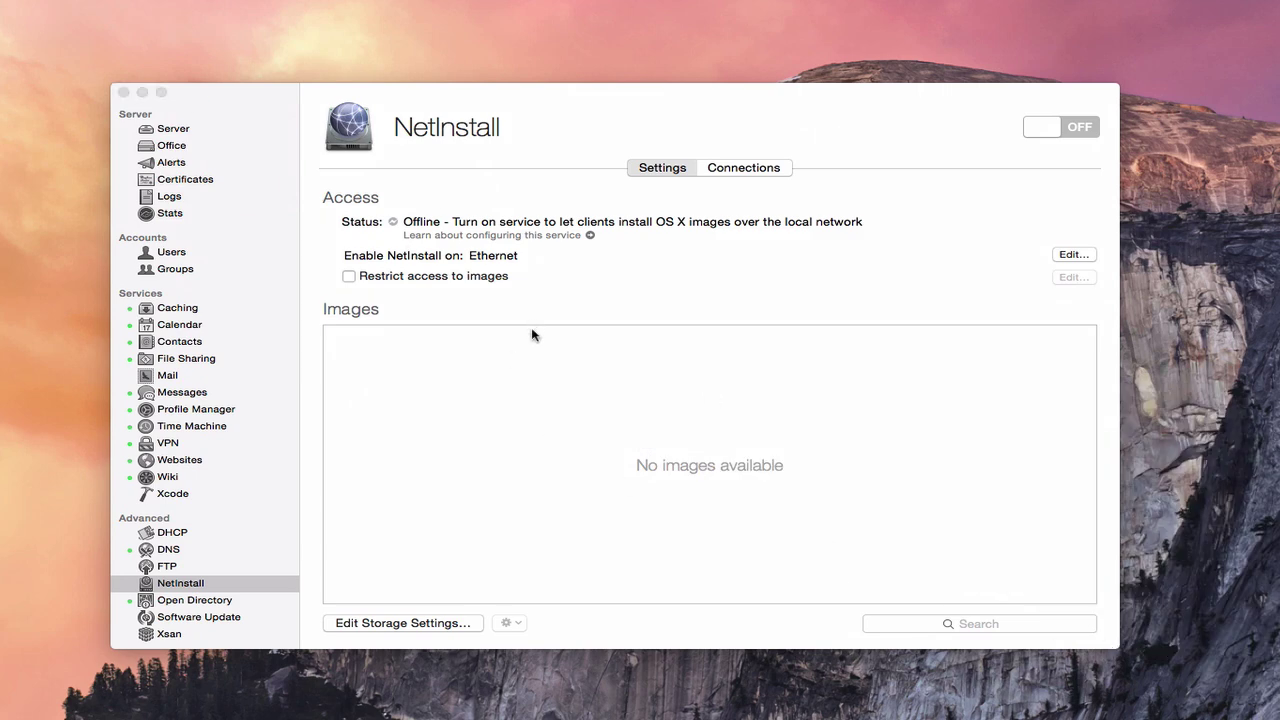
# - Open System Image Utility from Server and choose Install OS X Yosemite as the network disk image source
pyautogui.click(575, 126)
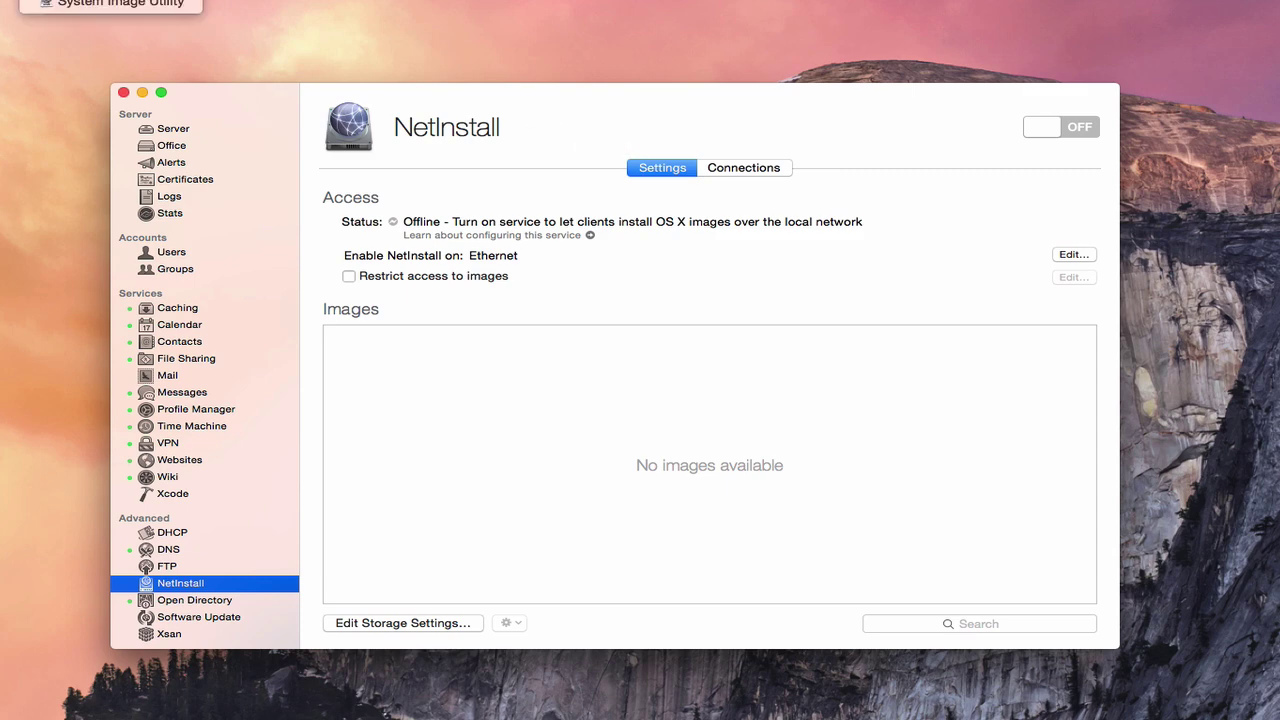
pyautogui.click(148, 6)
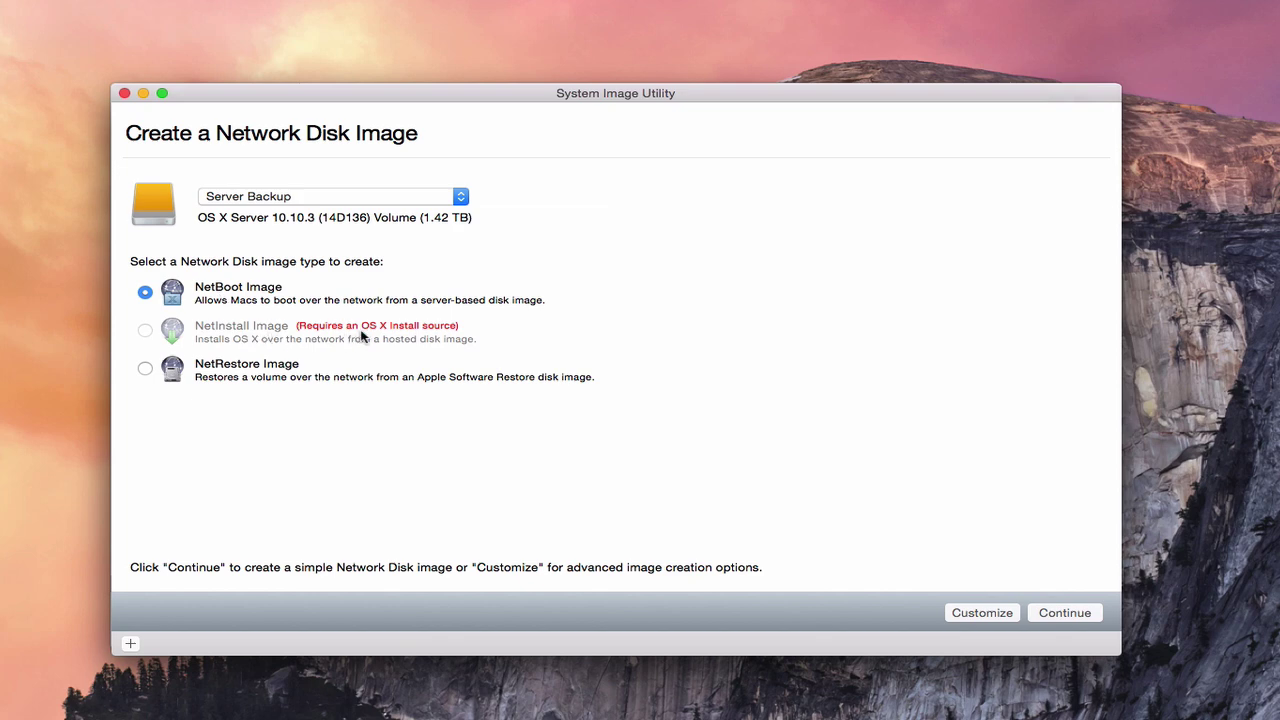
pyautogui.click(460, 198)
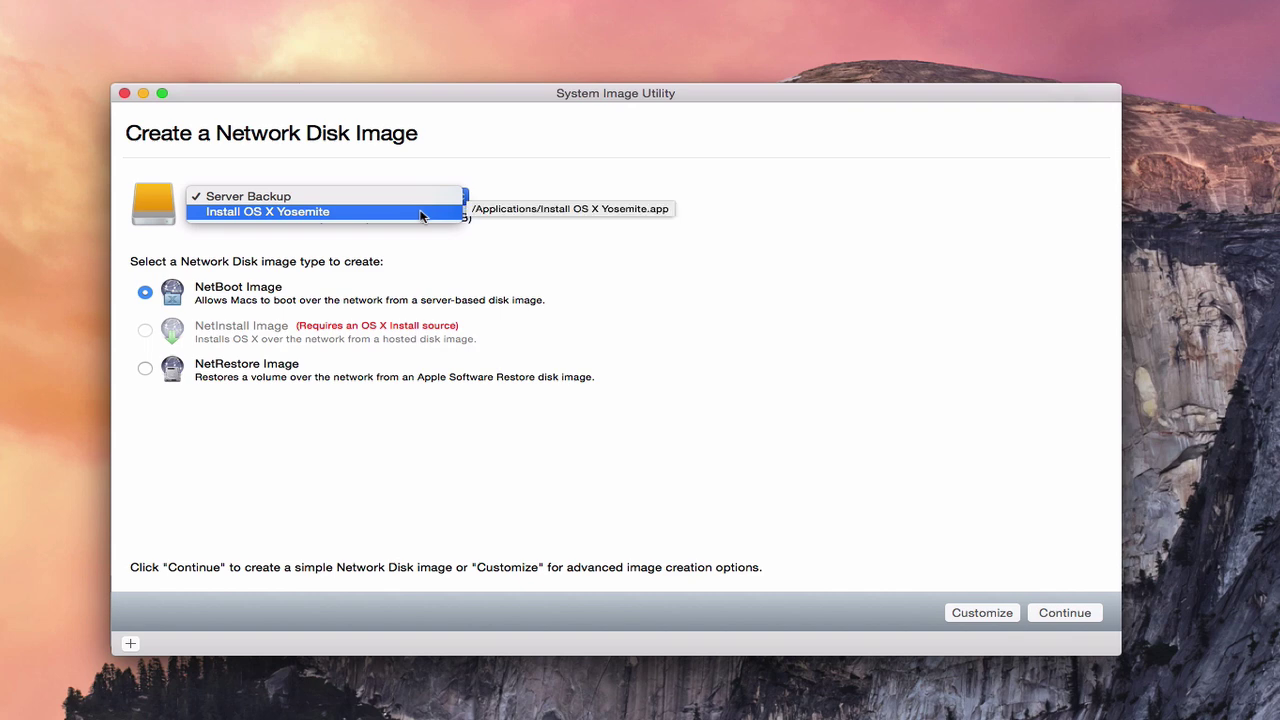
pyautogui.click(420, 213)
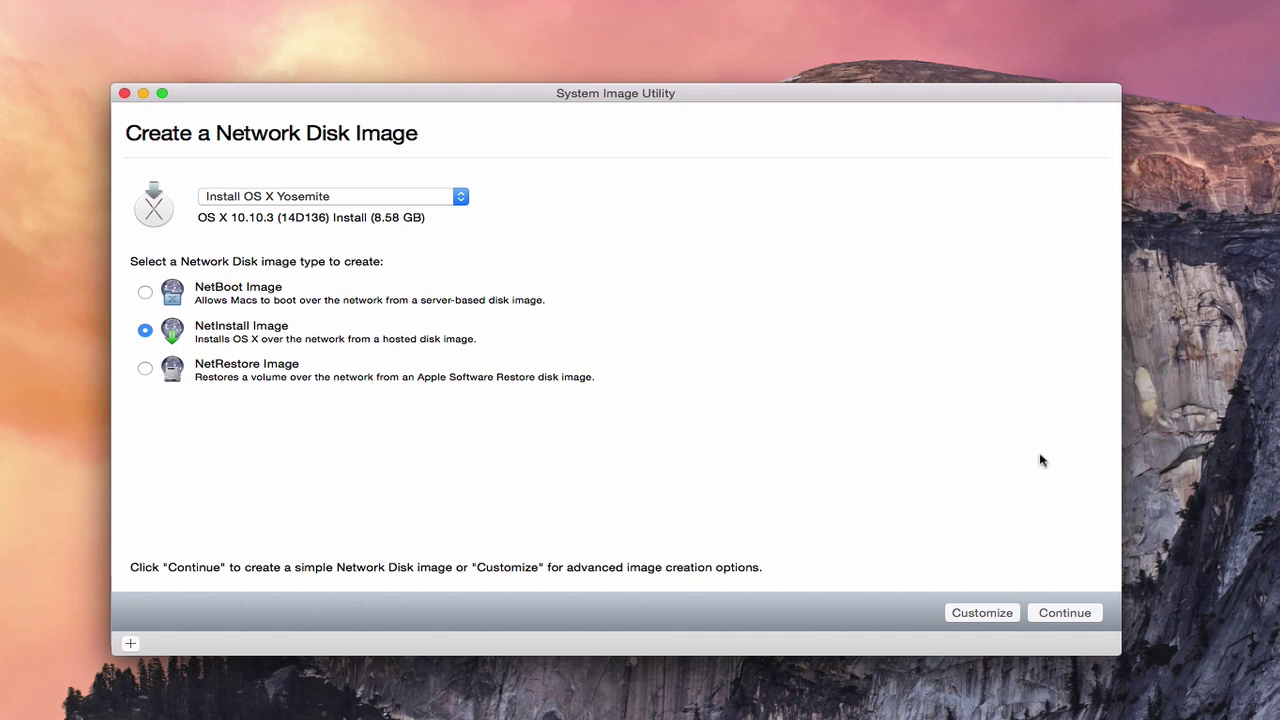
# - Try creating the NetInstall image with its default name and description, then dismiss the license agreement
pyautogui.click(1066, 614)
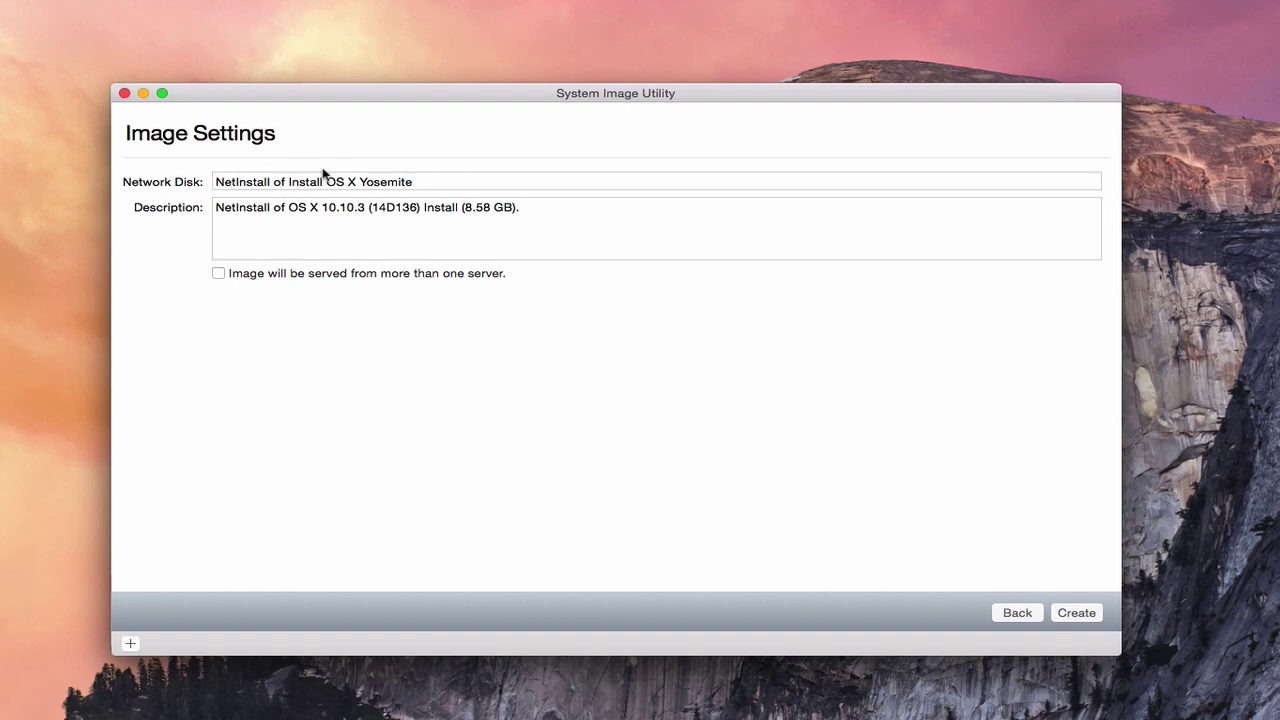
pyautogui.click(415, 182)
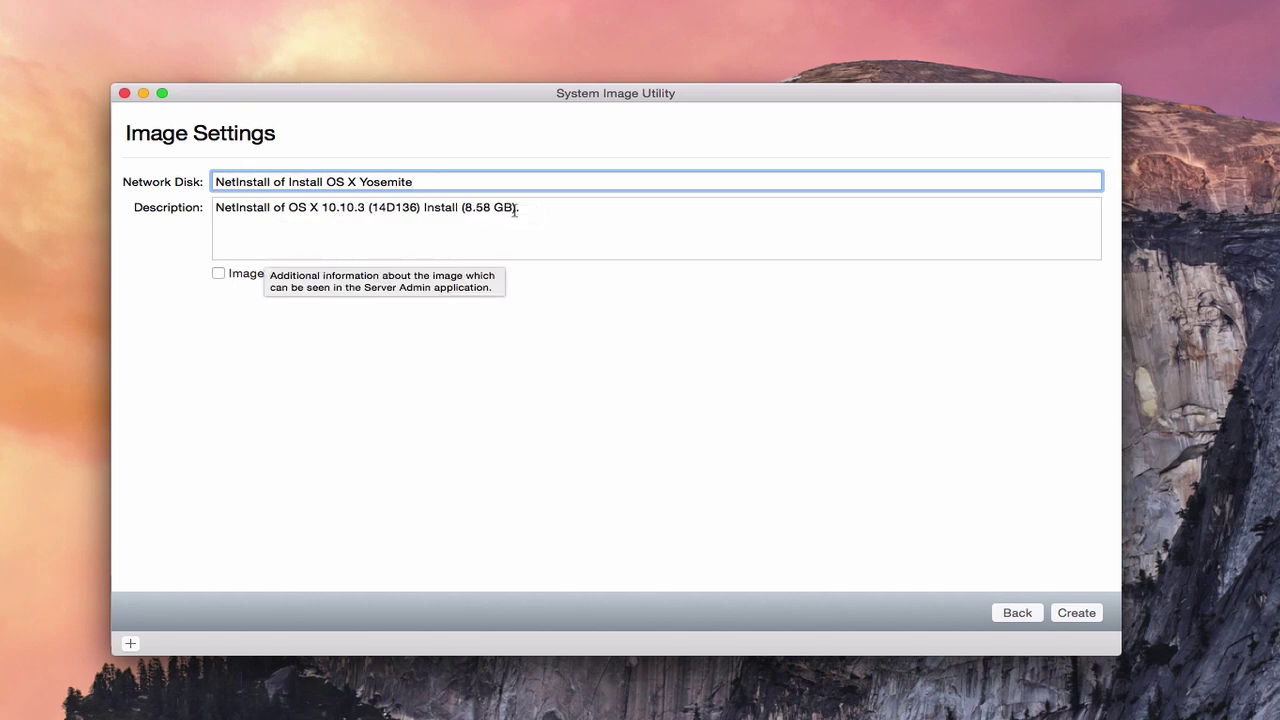
pyautogui.click(1075, 613)
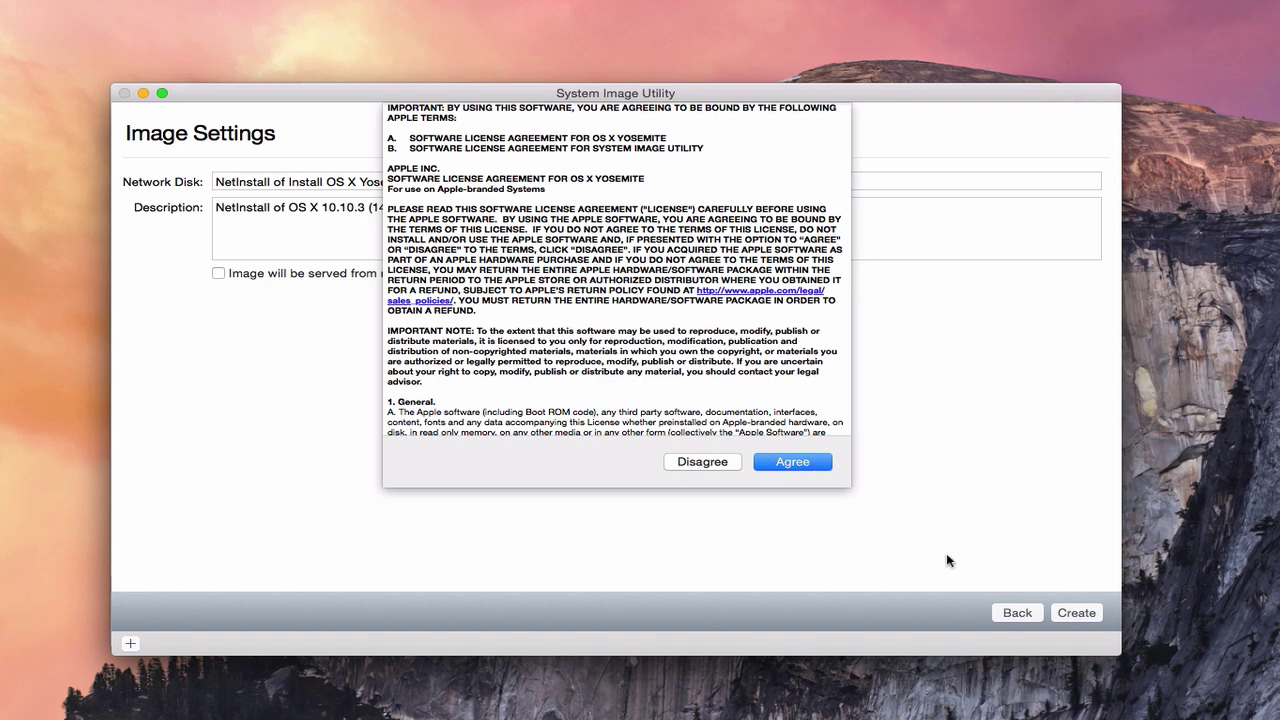
pyautogui.press('Escape')
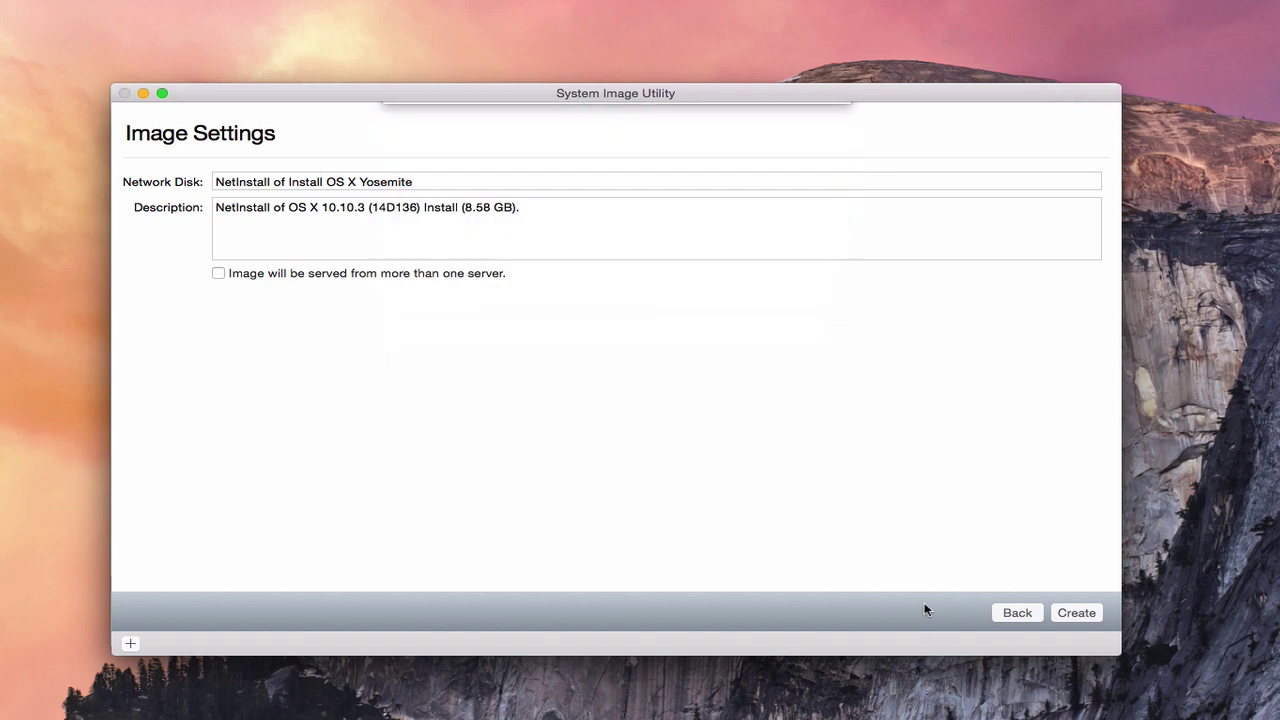
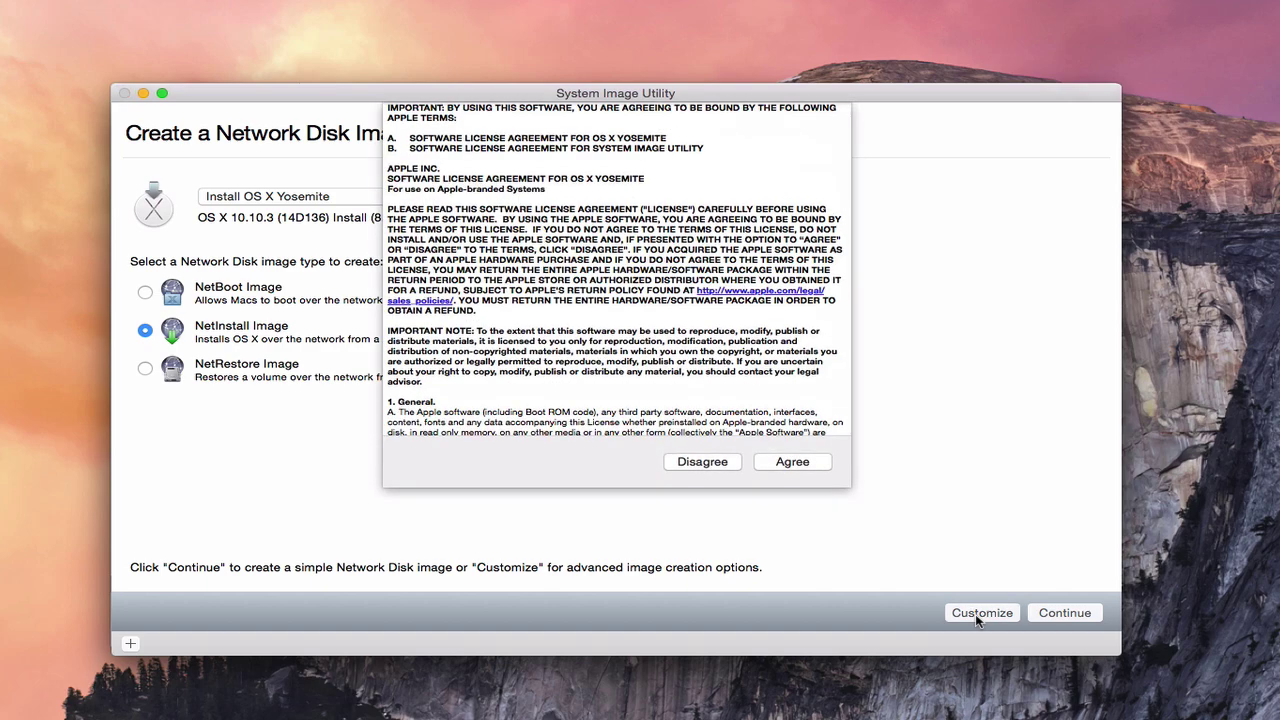
# - Accept the license agreement for a customized image and set the workflow's image source to Install OS X Yosemite
pyautogui.click(780, 461)
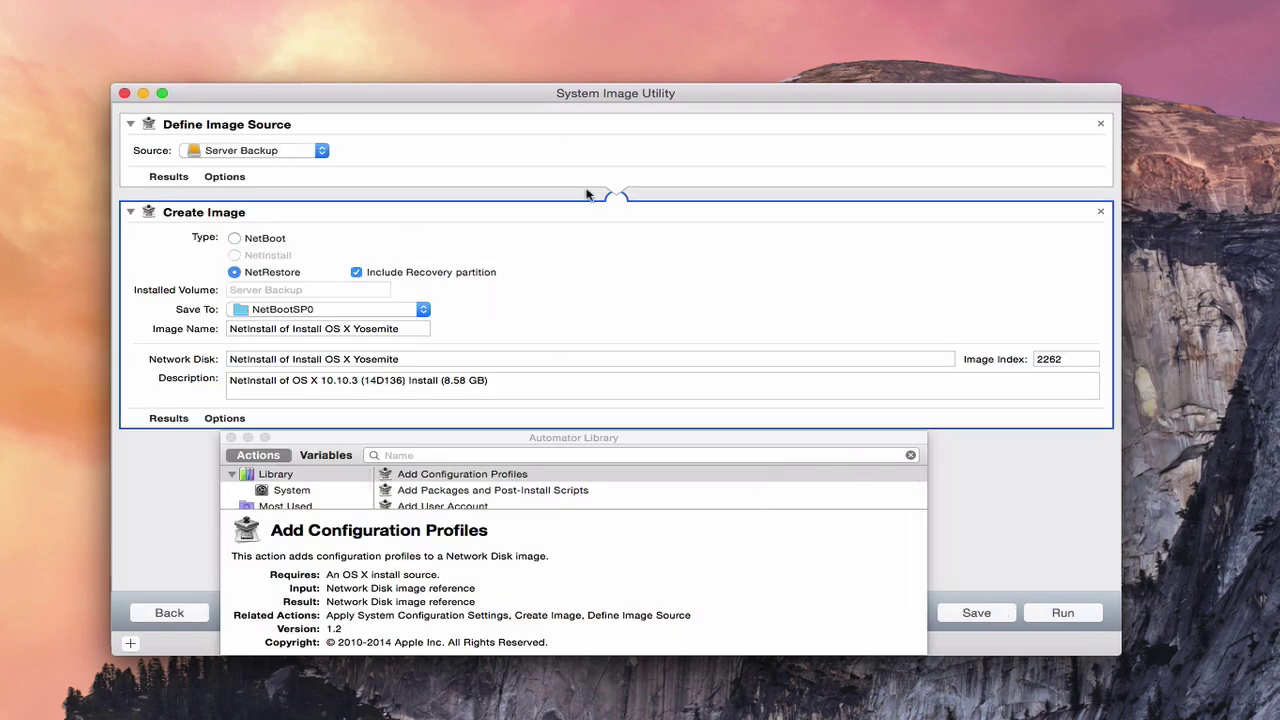
pyautogui.click(606, 443)
pyautogui.moveTo(606, 443)
pyautogui.mouseDown()
pyautogui.moveTo(626, 479)
pyautogui.moveTo(614, 437)
pyautogui.mouseUp()
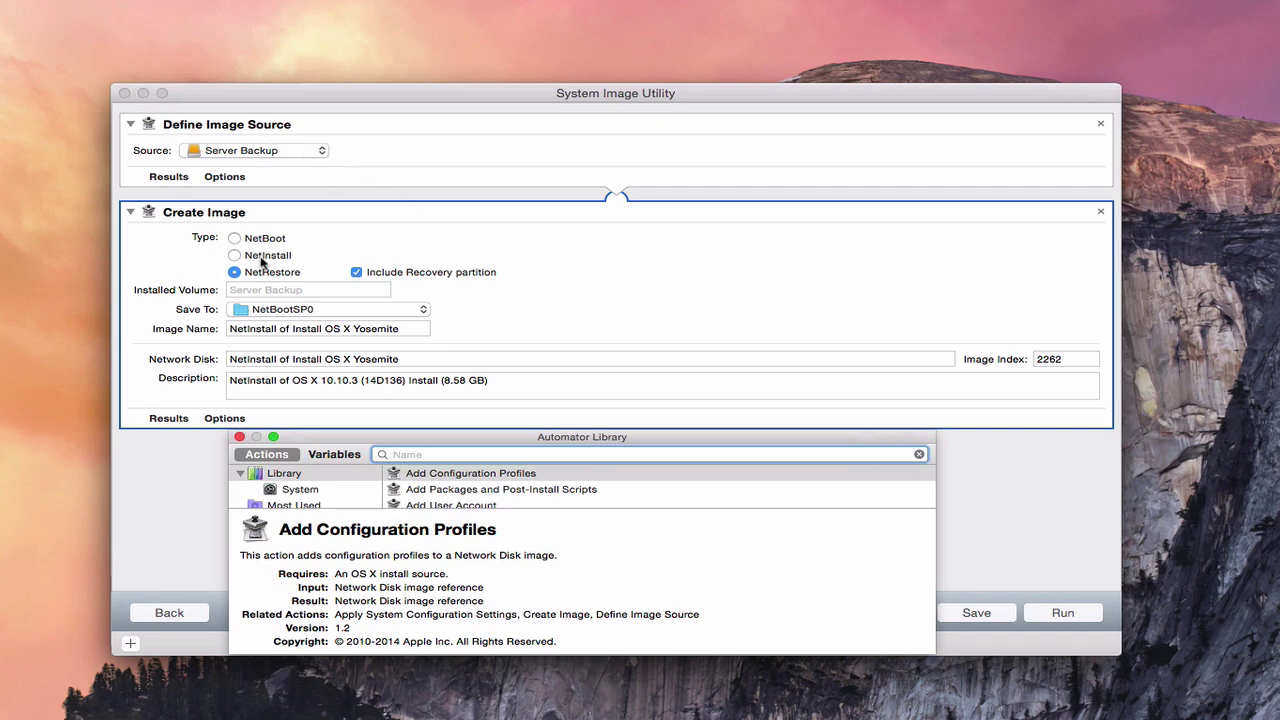
pyautogui.click(322, 153)
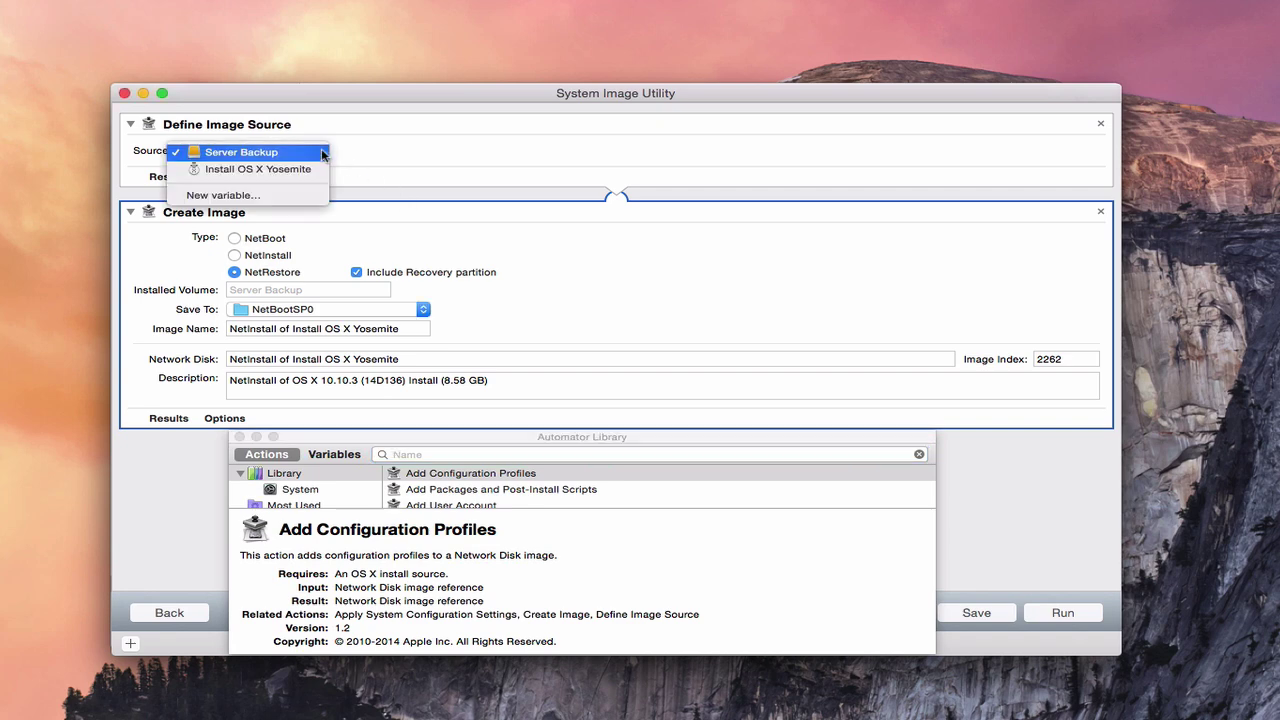
pyautogui.click(304, 169)
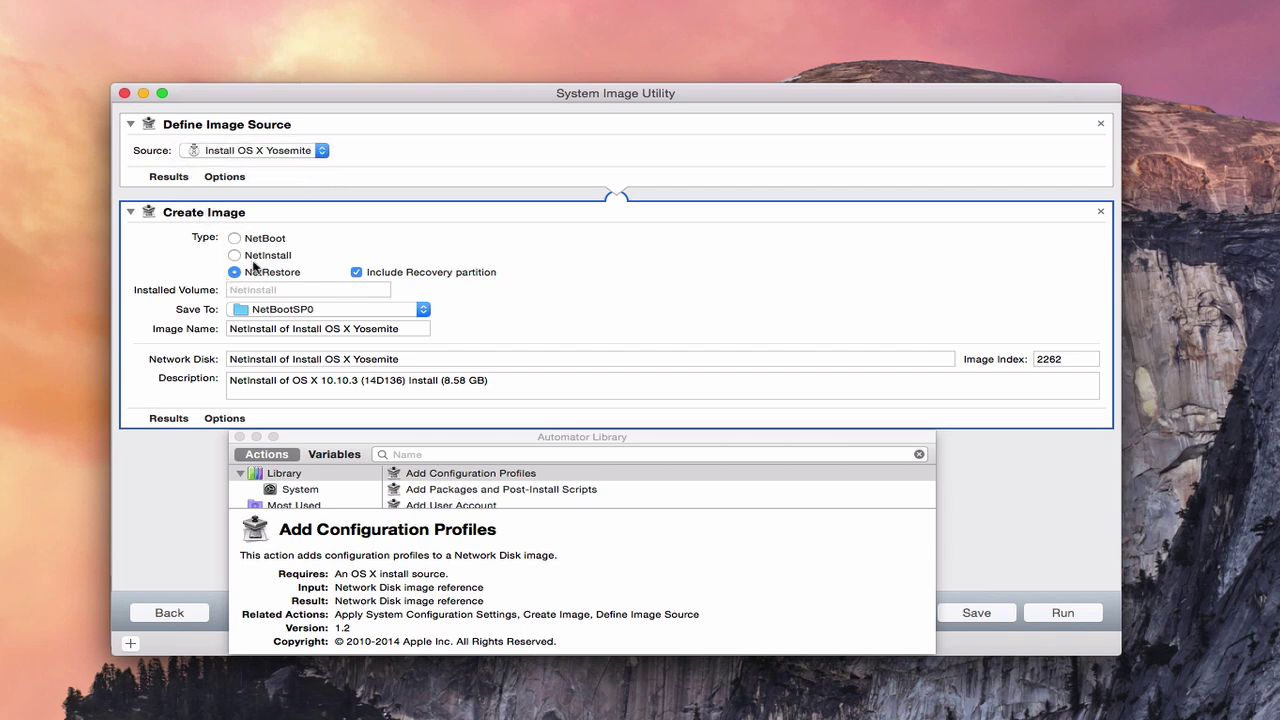
pyautogui.click(424, 311)
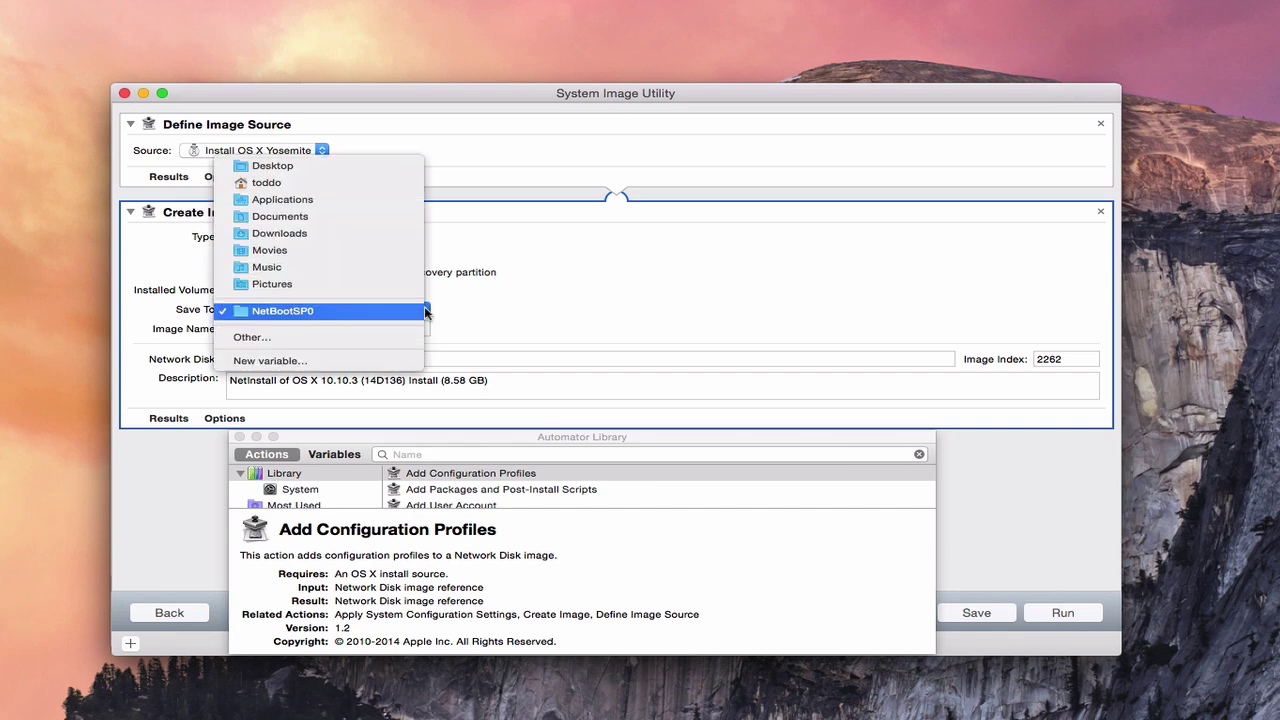
pyautogui.click(512, 326)
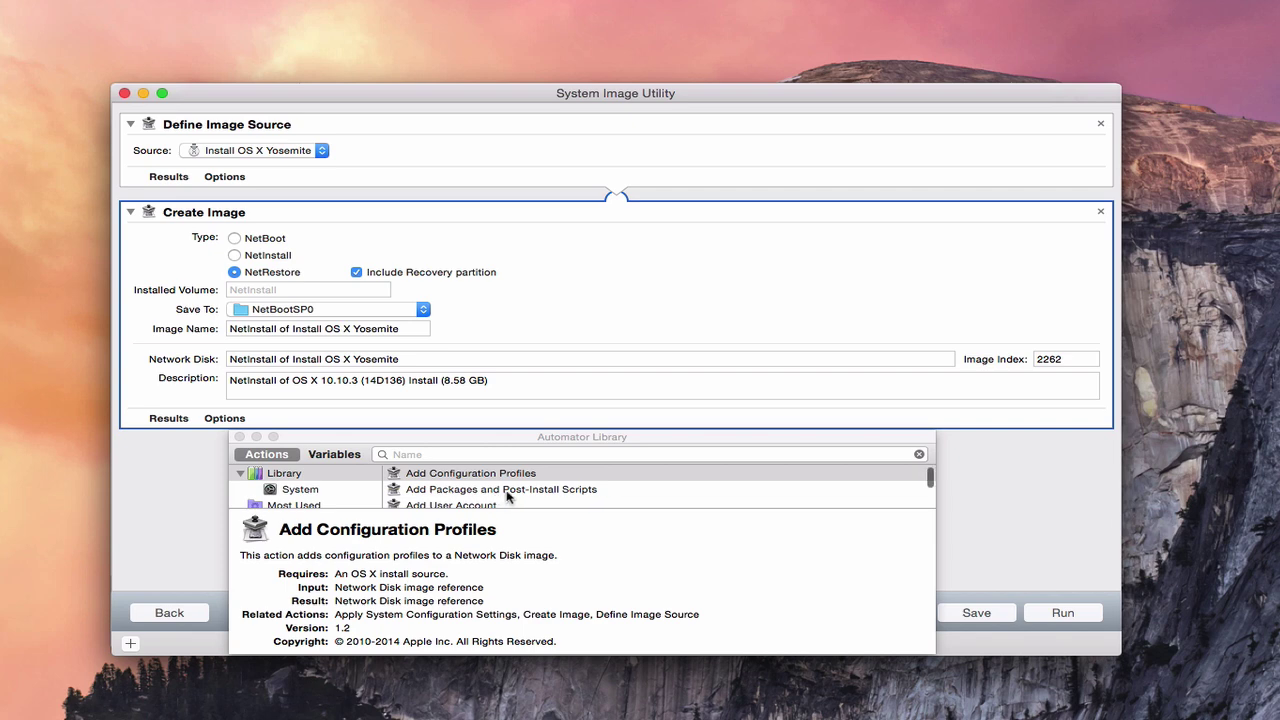
# - Find the Partition Disk action in the Automator Library, add it below Create Image in the workflow, and close the library
pyautogui.scroll(-1, 507, 496)
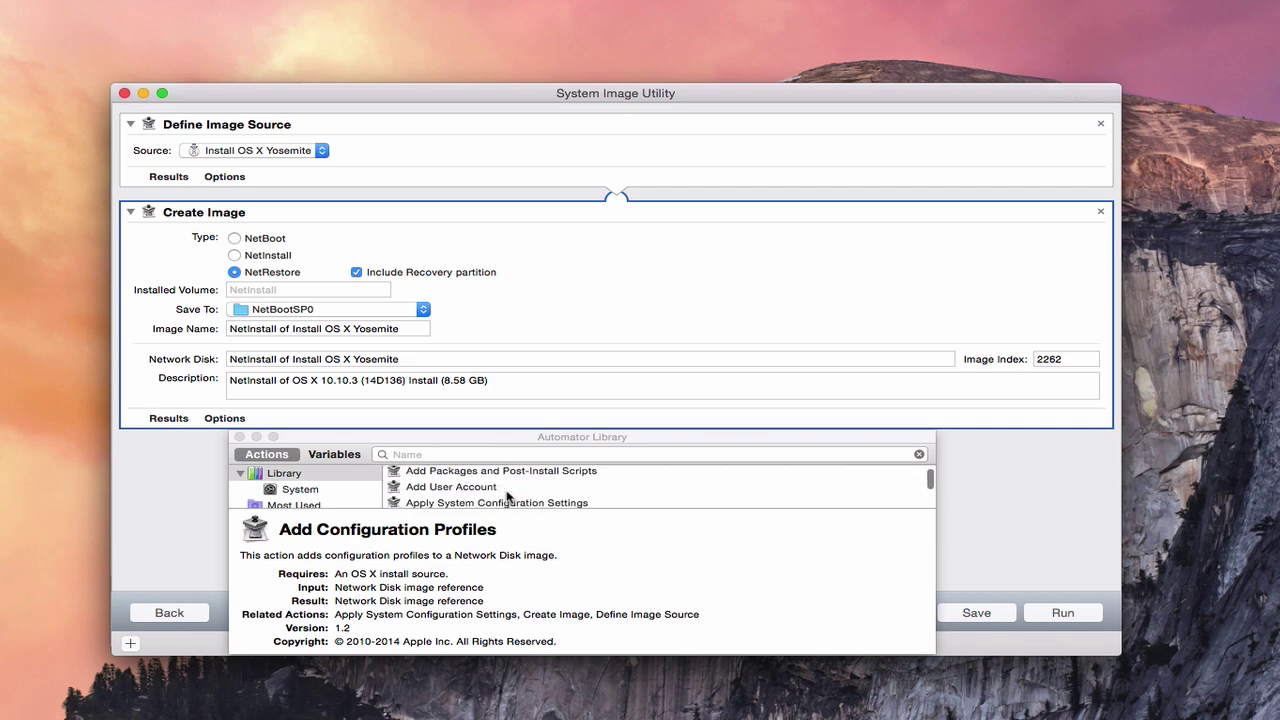
pyautogui.scroll(-1, 507, 496)
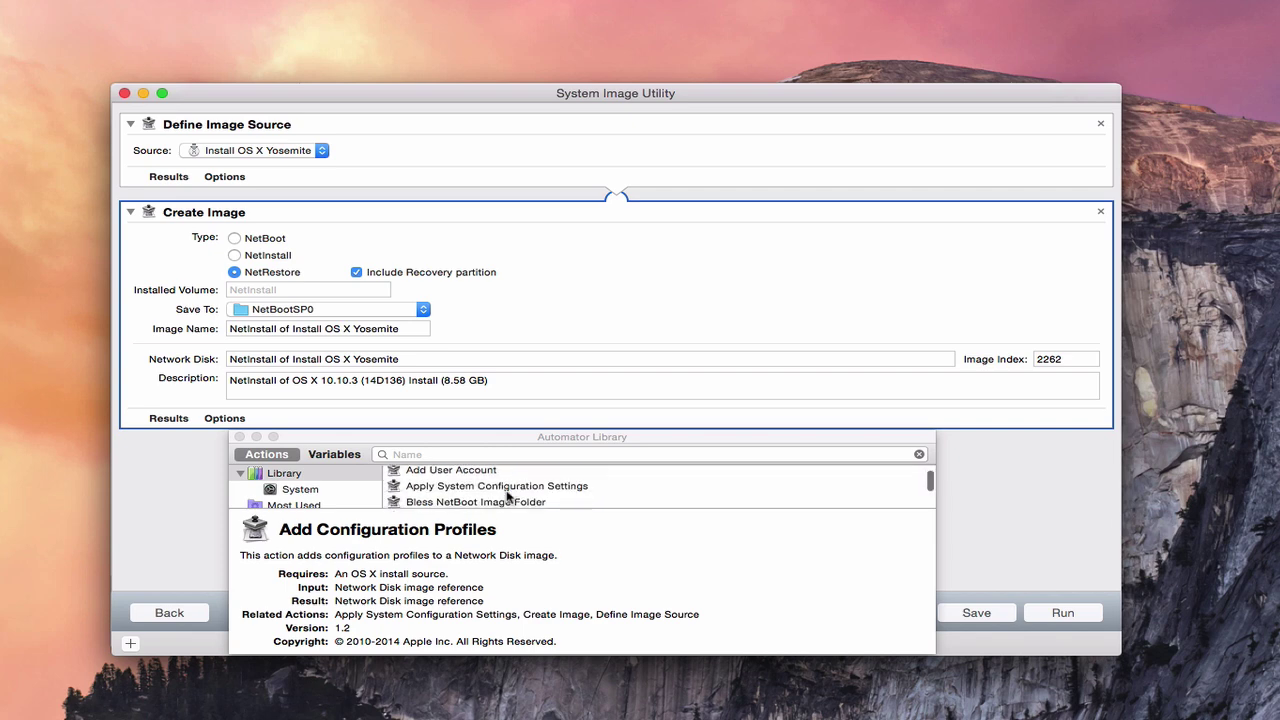
pyautogui.scroll(-3, 507, 496)
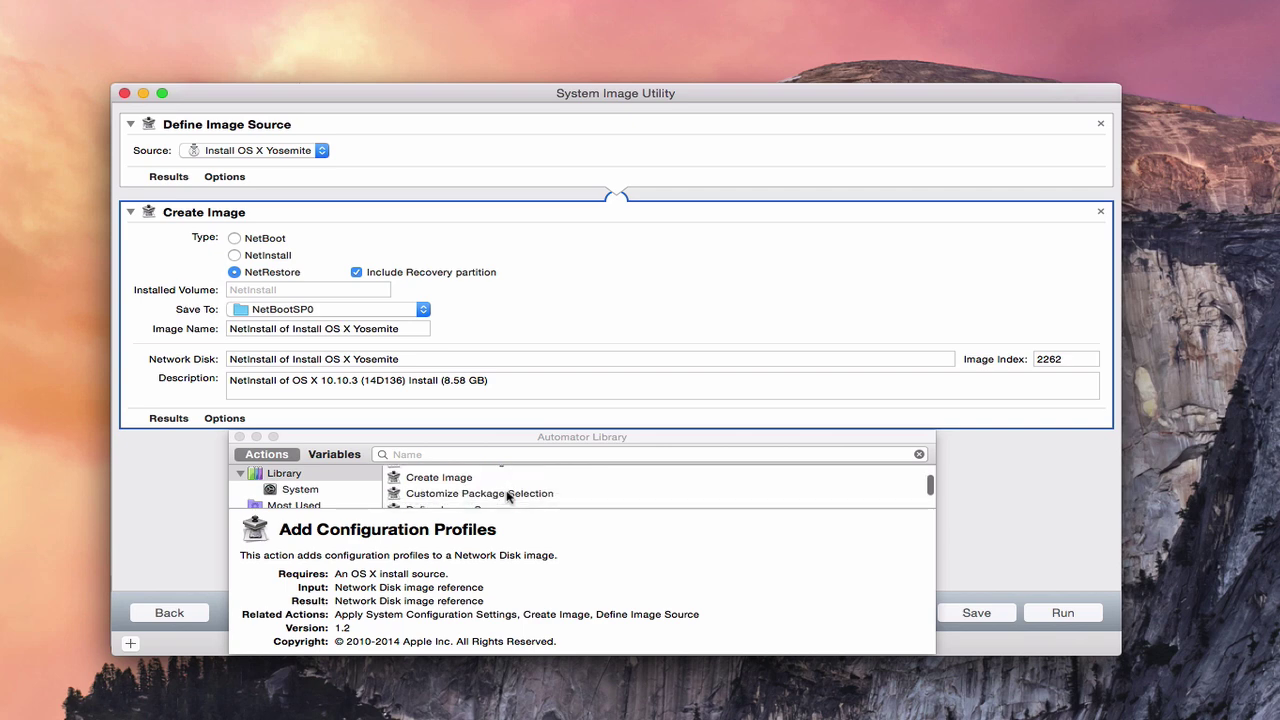
pyautogui.scroll(-3, 507, 496)
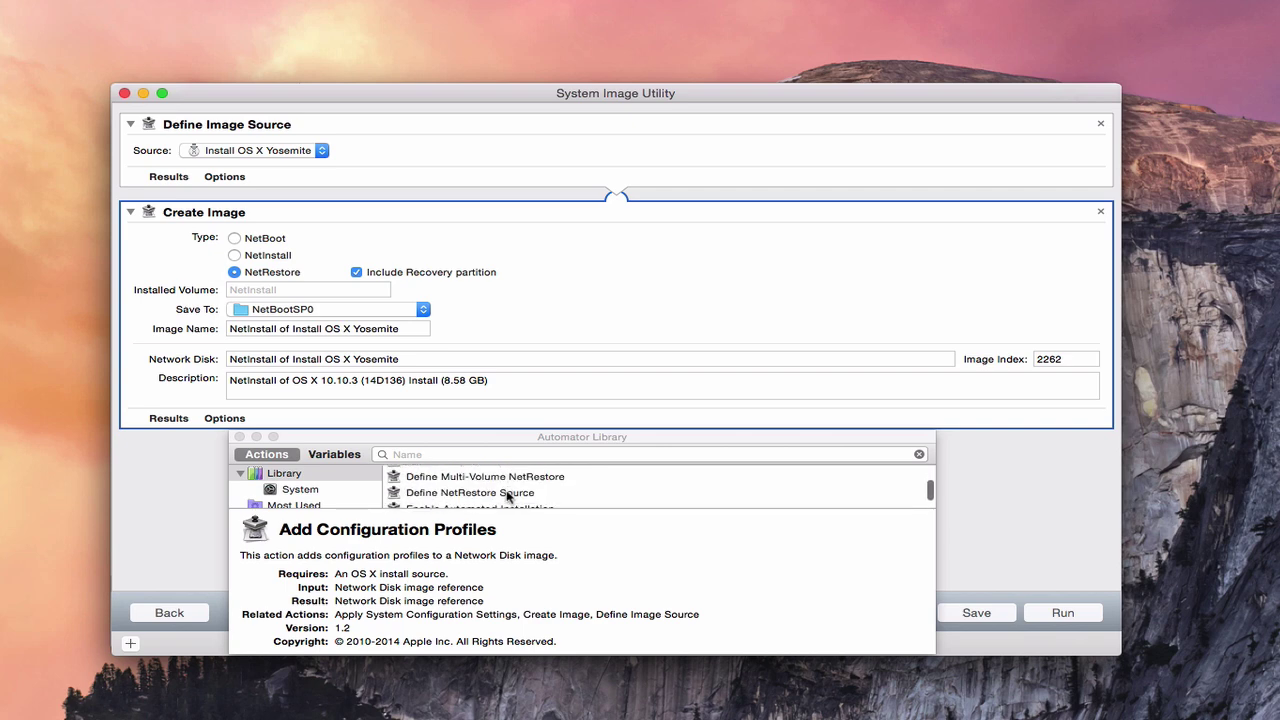
pyautogui.scroll(-2, 507, 496)
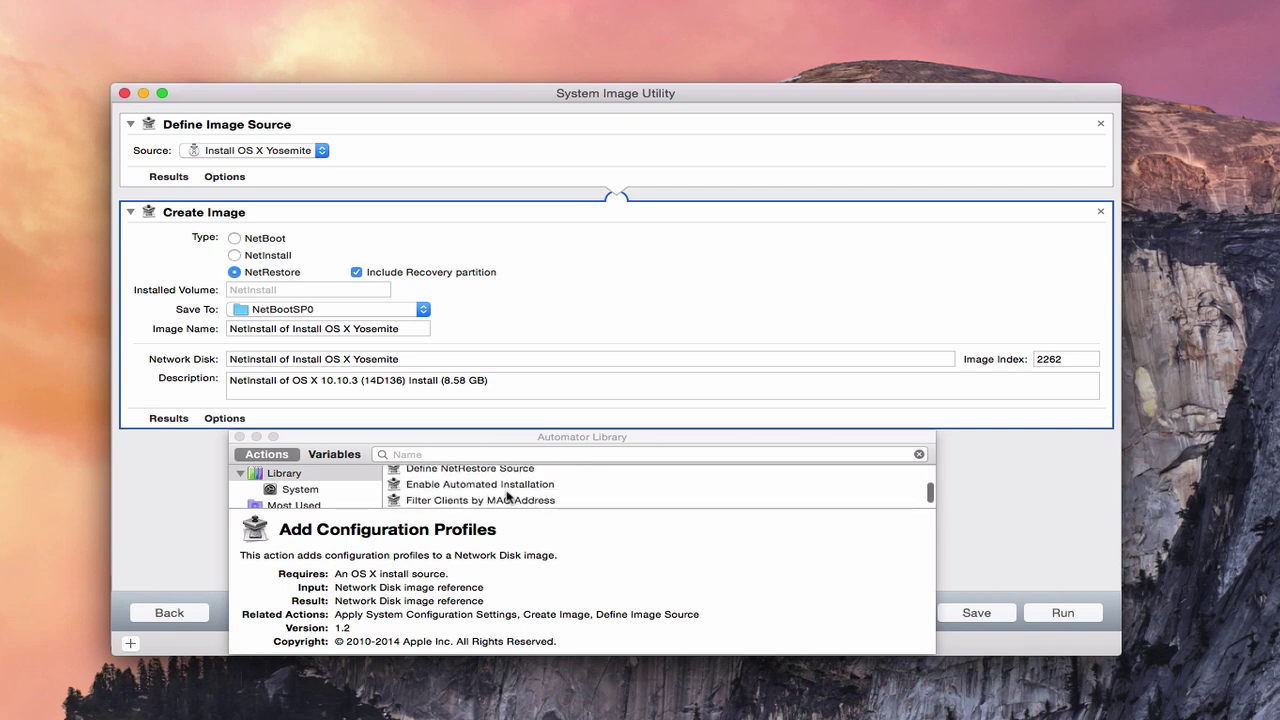
pyautogui.scroll(-3, 507, 496)
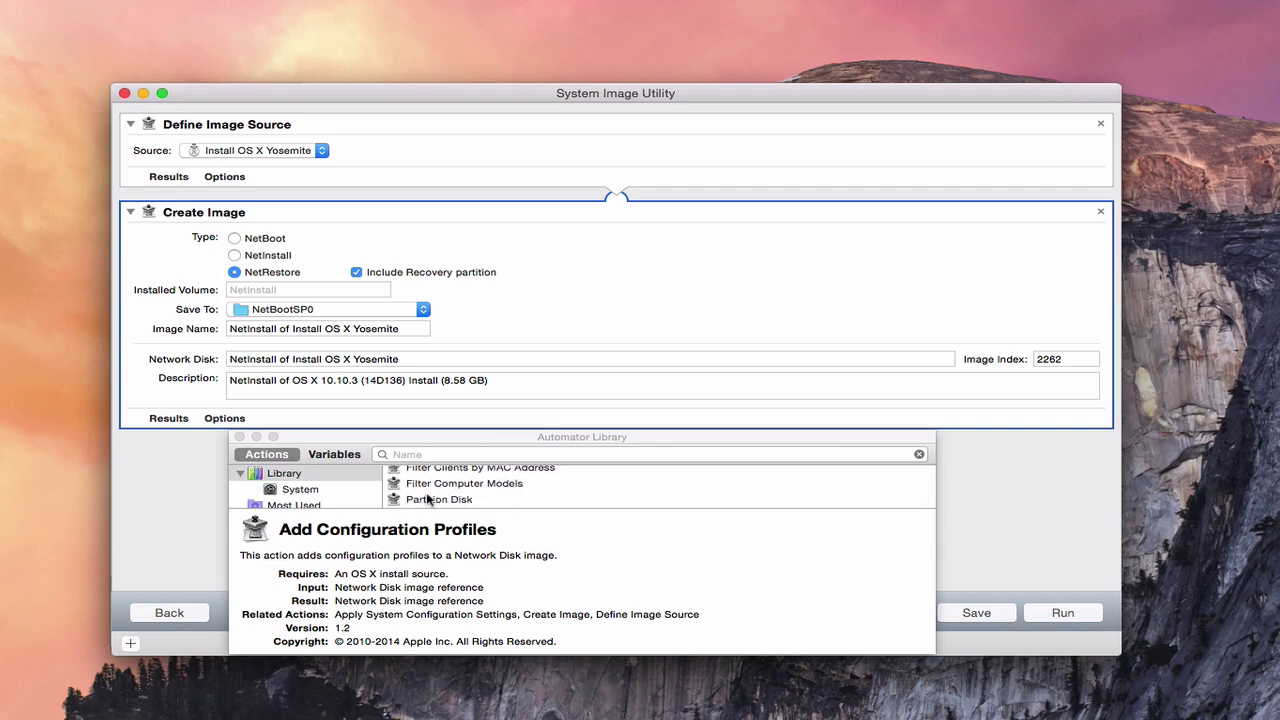
pyautogui.click(427, 505)
pyautogui.click(448, 508)
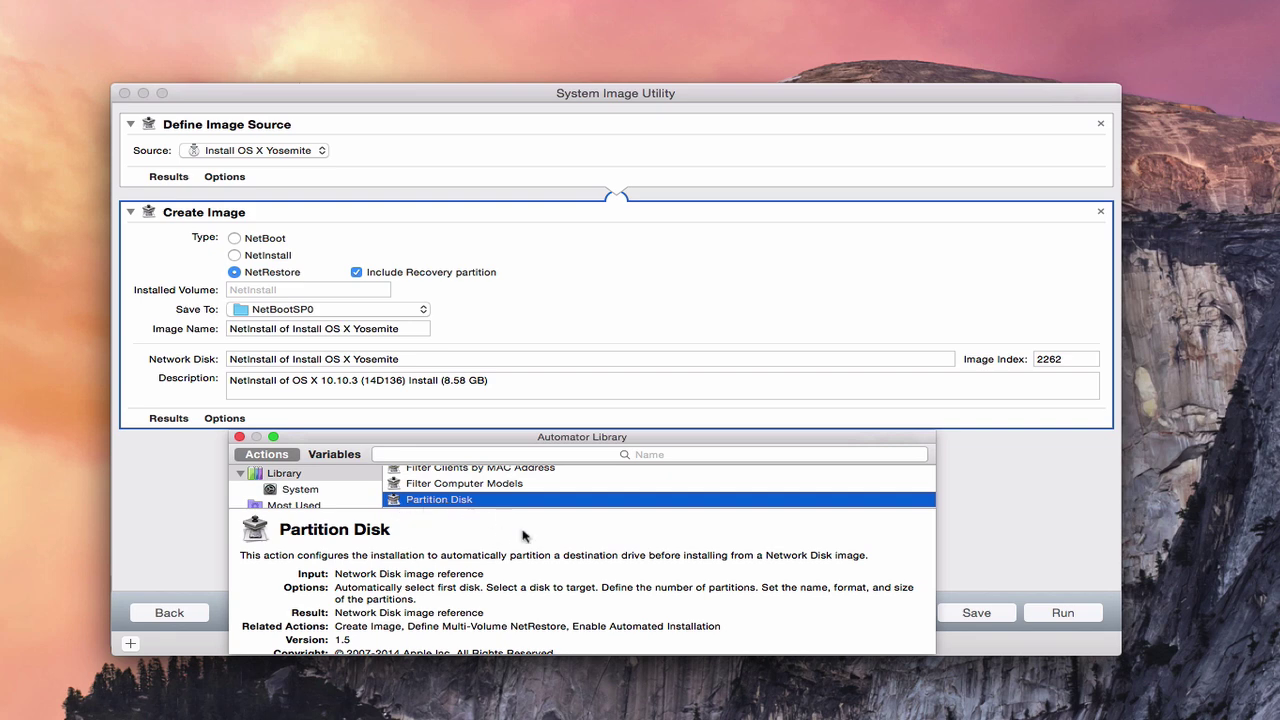
pyautogui.scroll(-3, 554, 578)
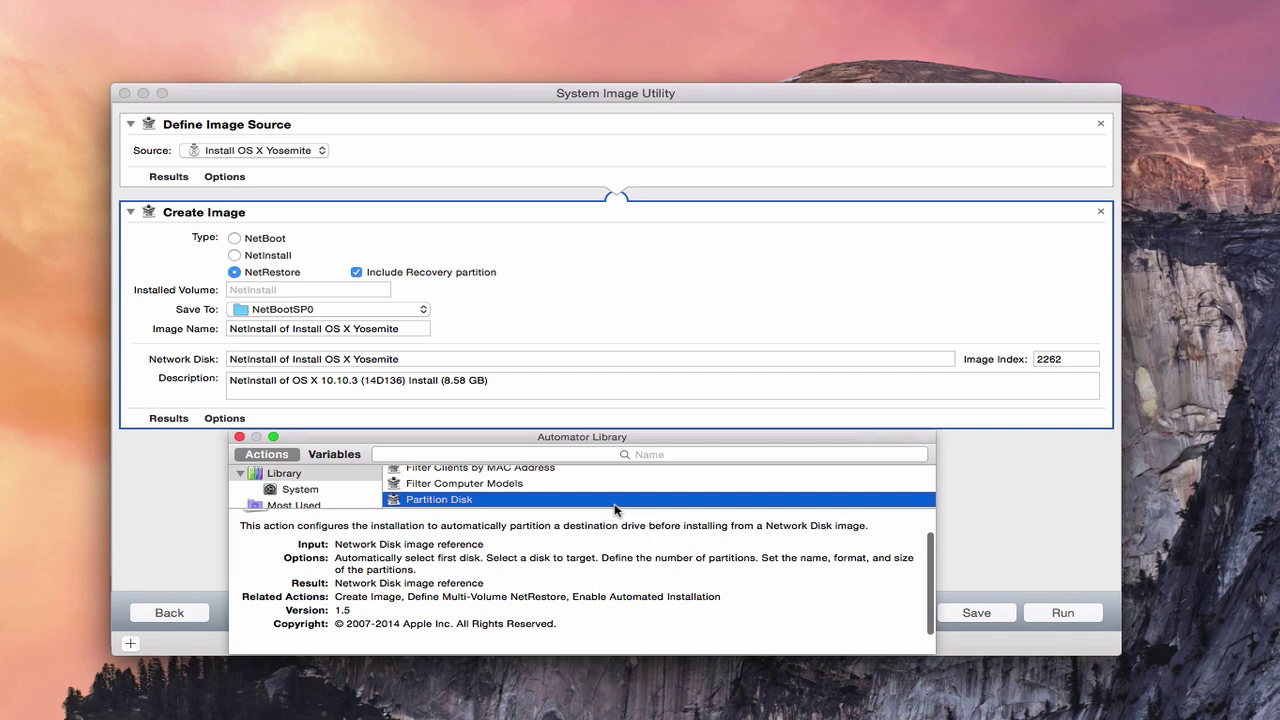
pyautogui.moveTo(446, 434); pyautogui.dragTo(449, 481)
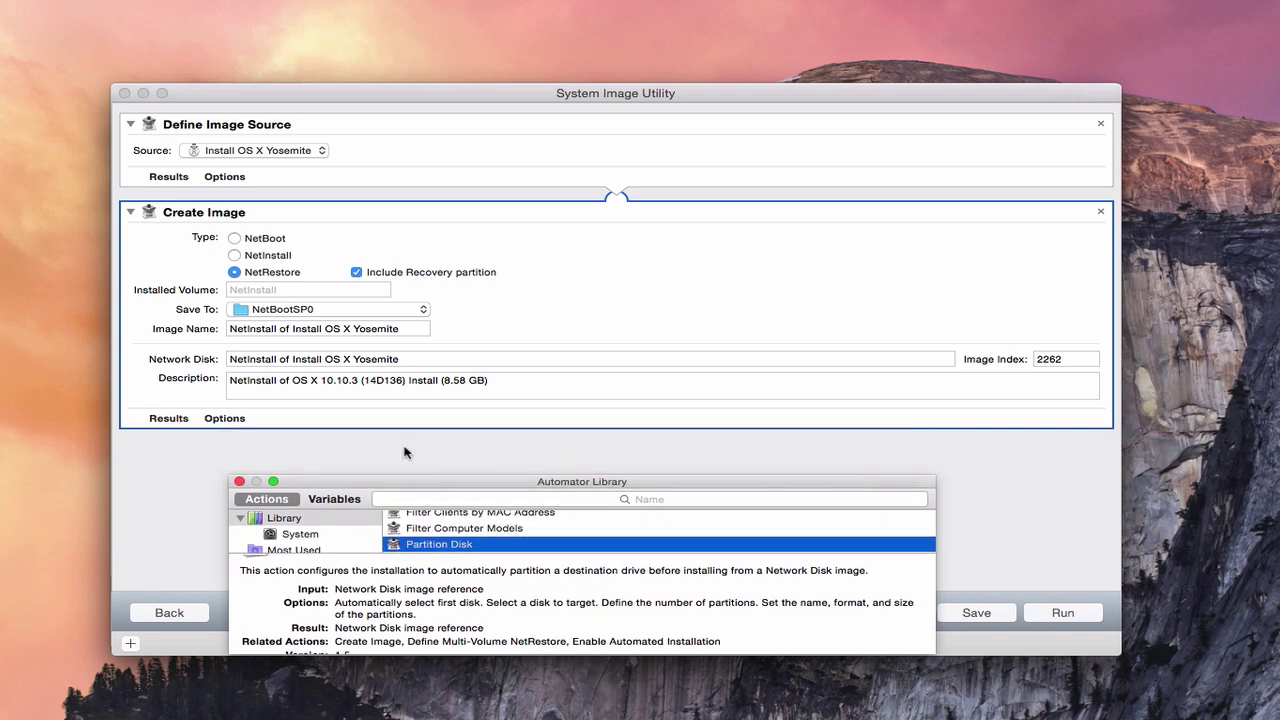
pyautogui.press('Return')
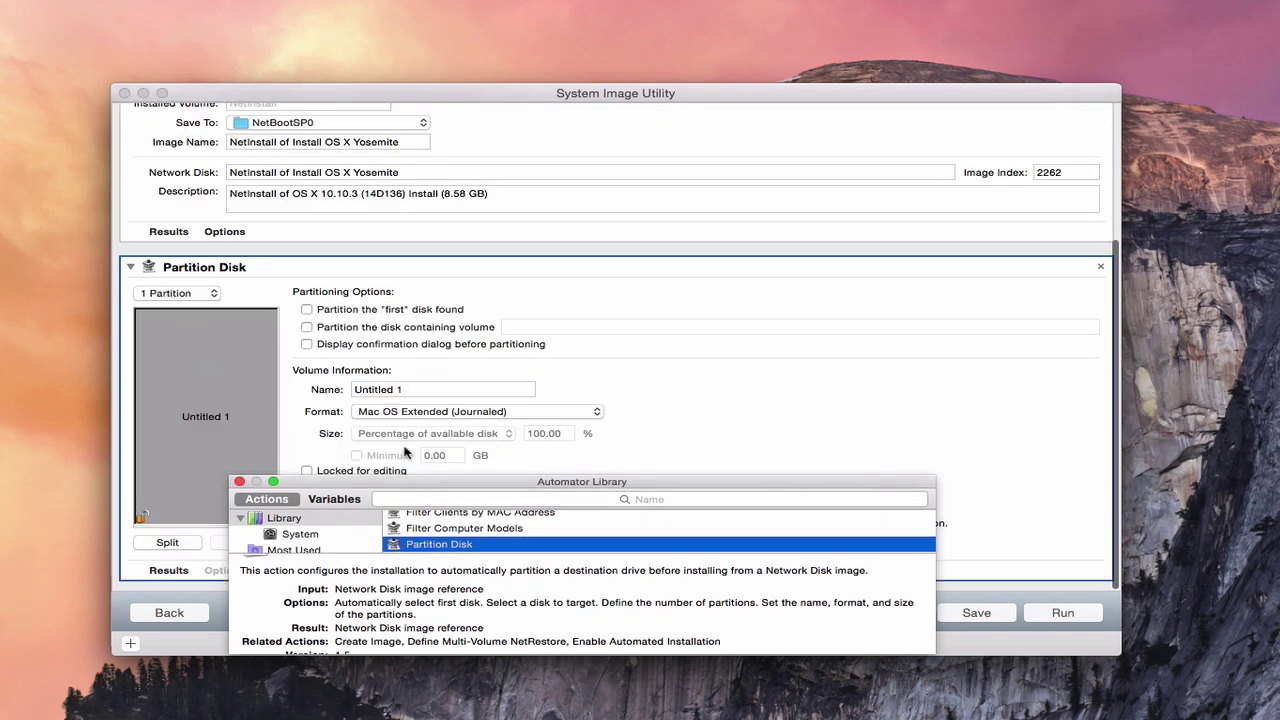
pyautogui.click(240, 483)
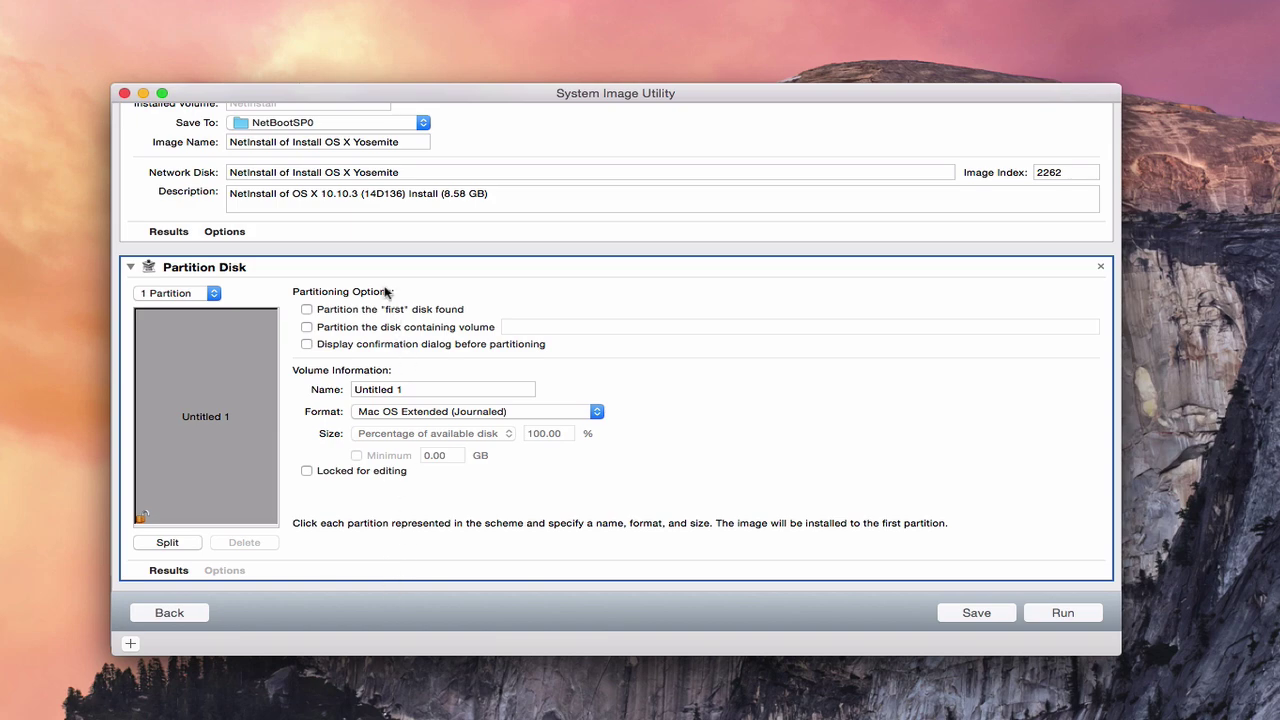
# - Leave the customized workflow and continue with the simple NetInstall image to its Image Settings
pyautogui.scroll(5, 446, 321)
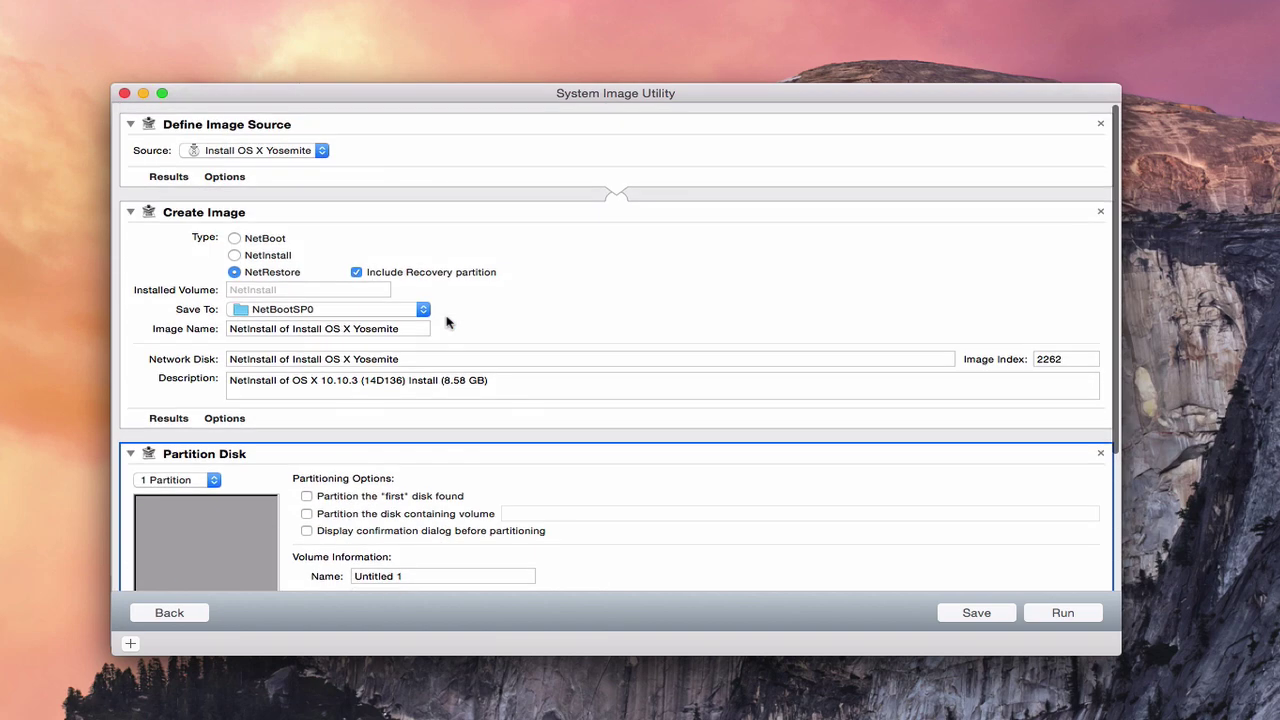
pyautogui.scroll(-5, 446, 321)
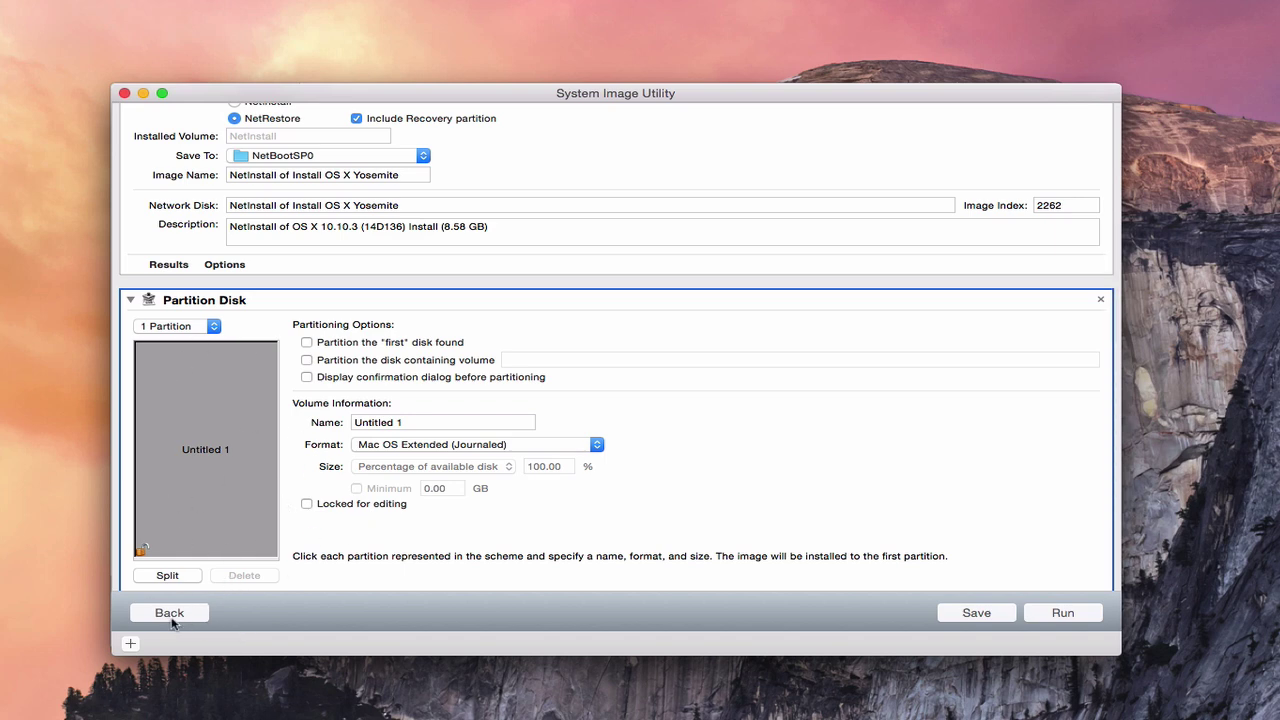
pyautogui.scroll(5, 436, 427)
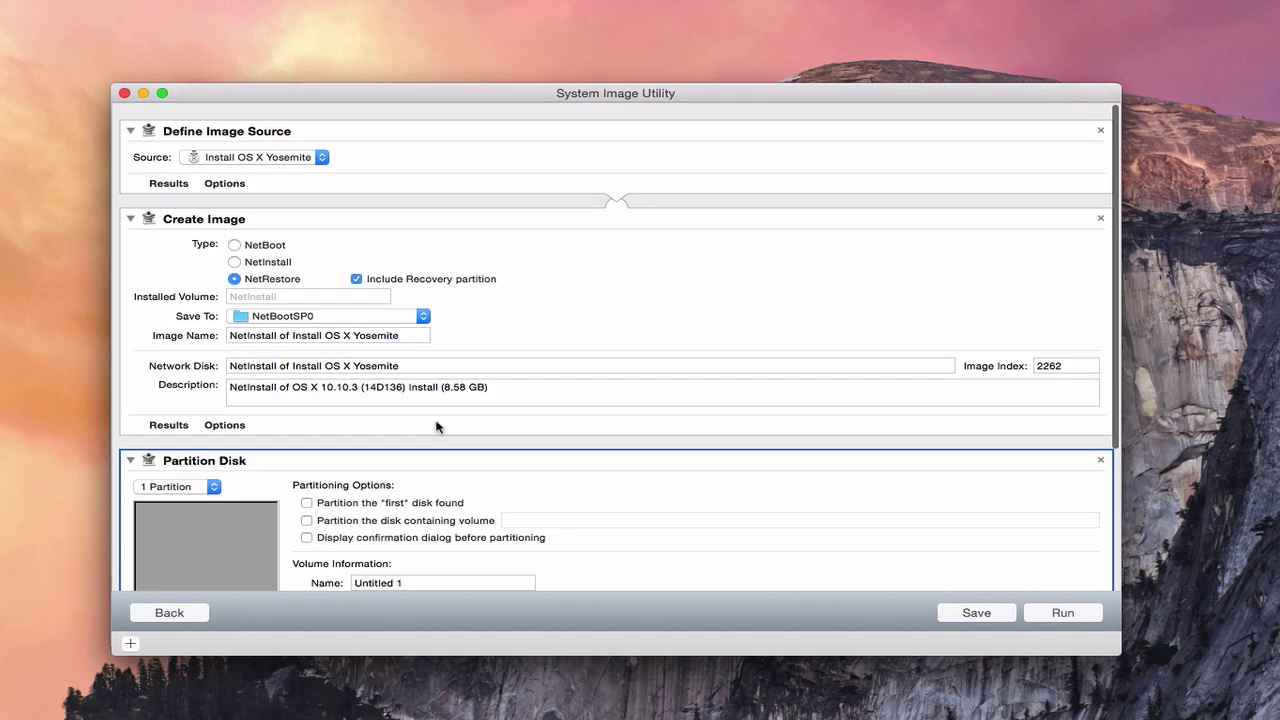
pyautogui.scroll(-5, 436, 427)
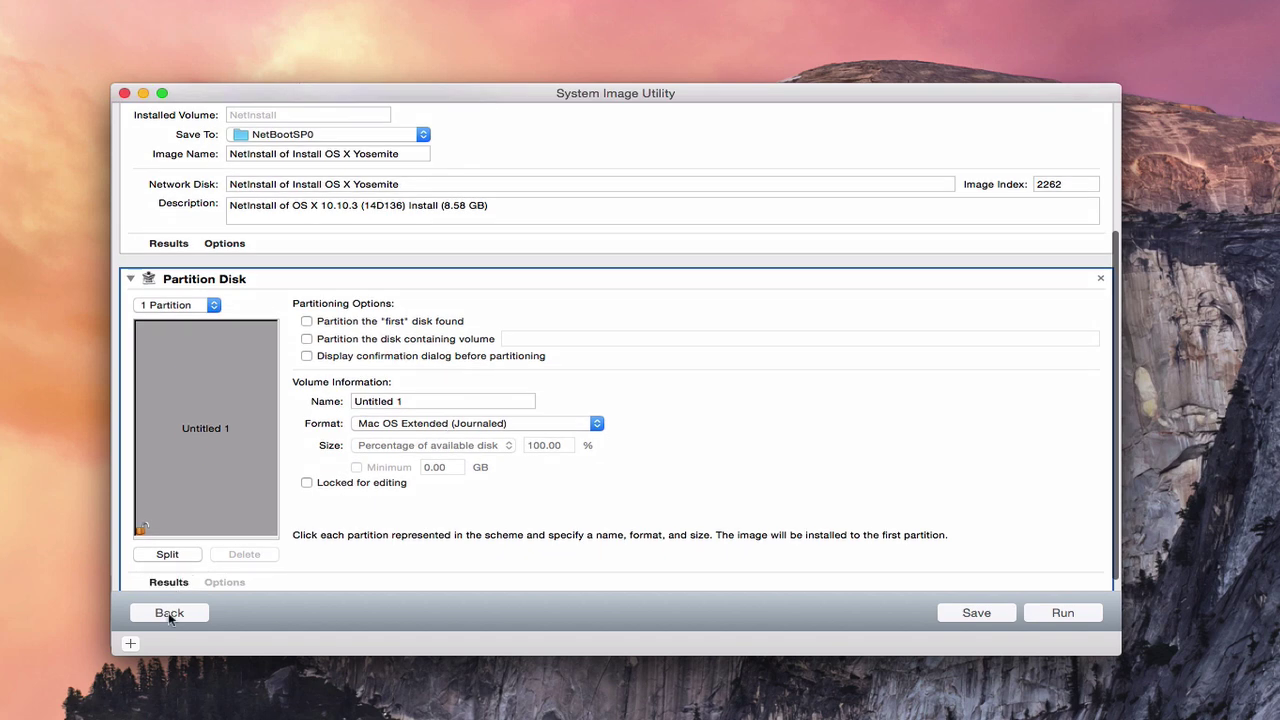
pyautogui.click(169, 613)
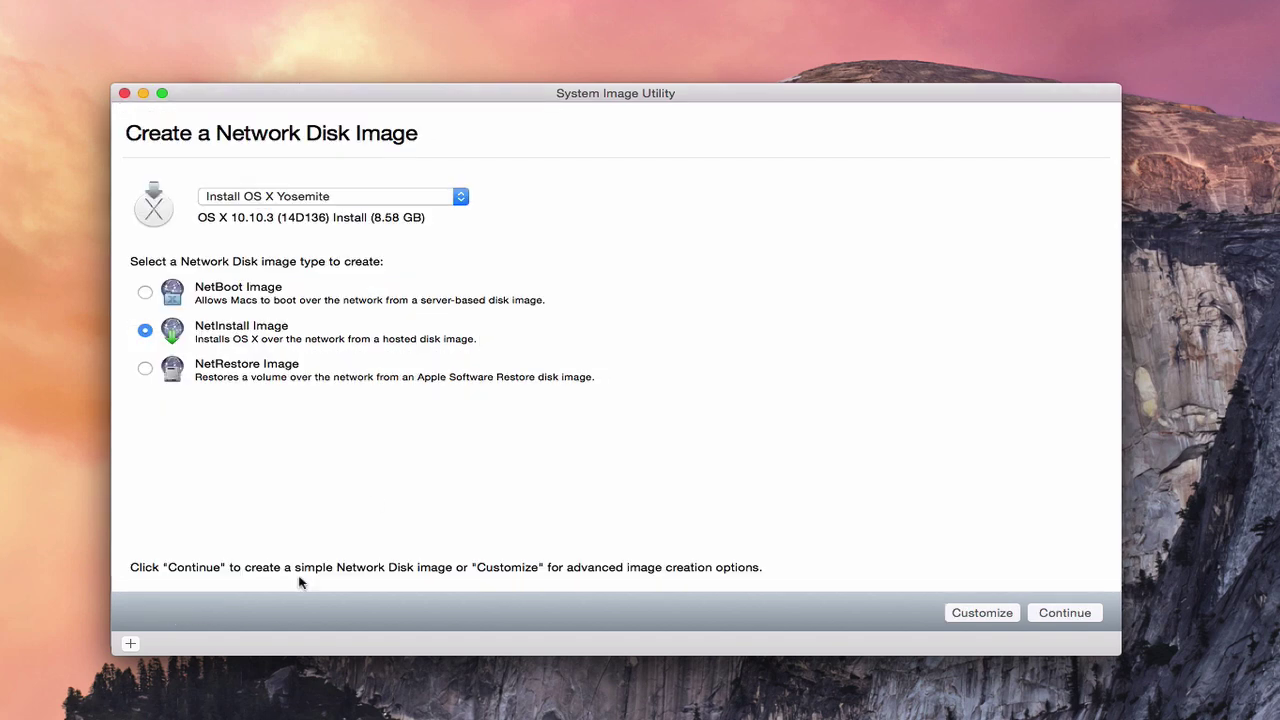
pyautogui.click(1066, 612)
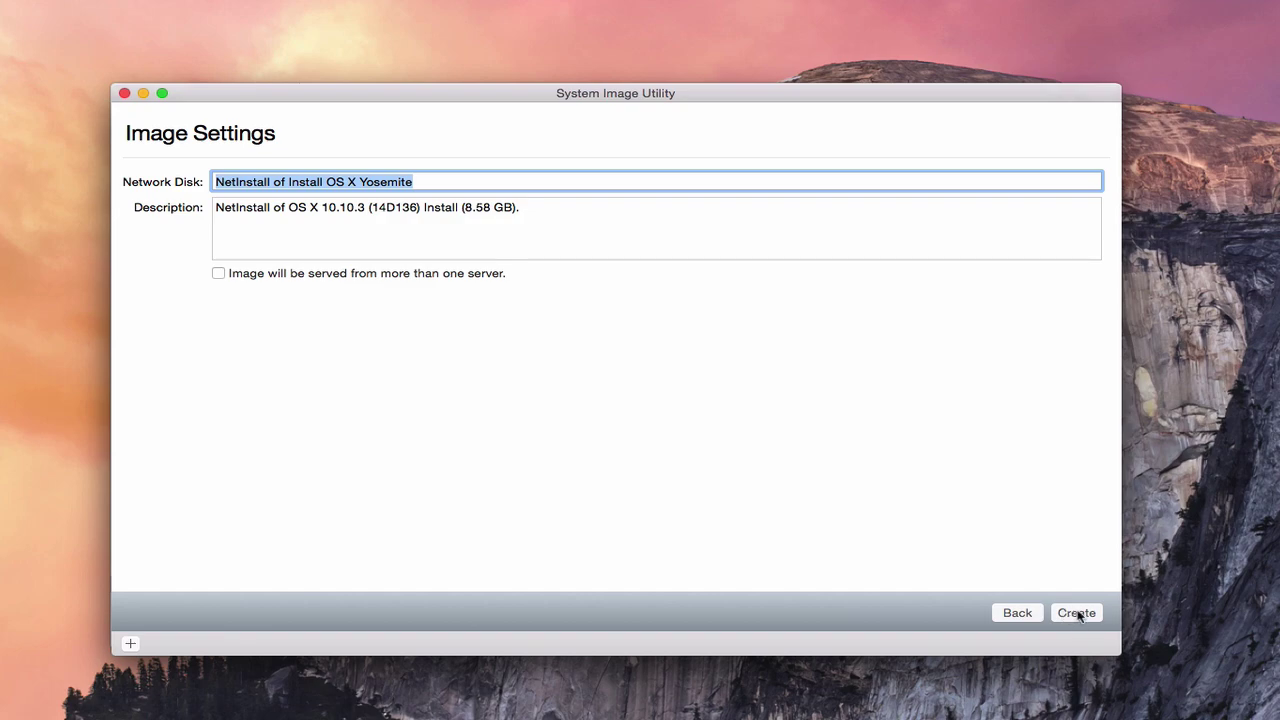
# - Start creating the NetInstall image, accept the license agreement, and check the NetBootSP0 destination folder in the expanded save dialog
pyautogui.click(1078, 613)
pyautogui.click(805, 468)
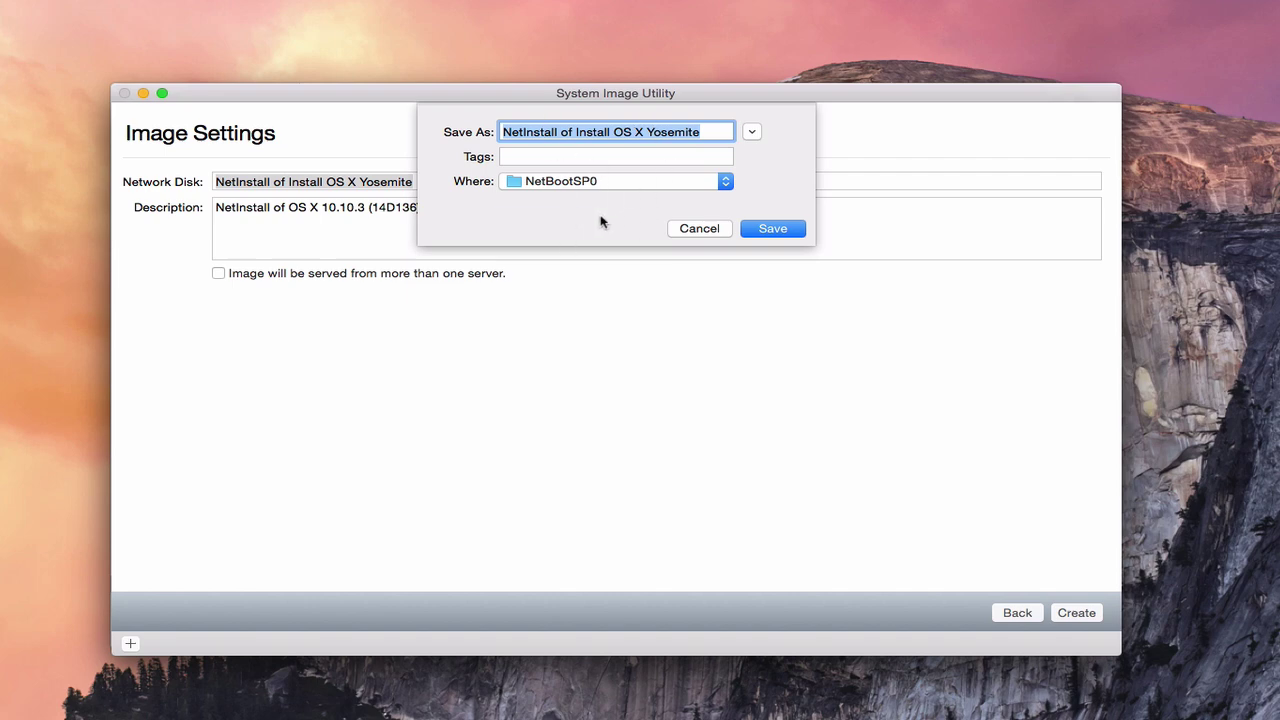
pyautogui.click(752, 132)
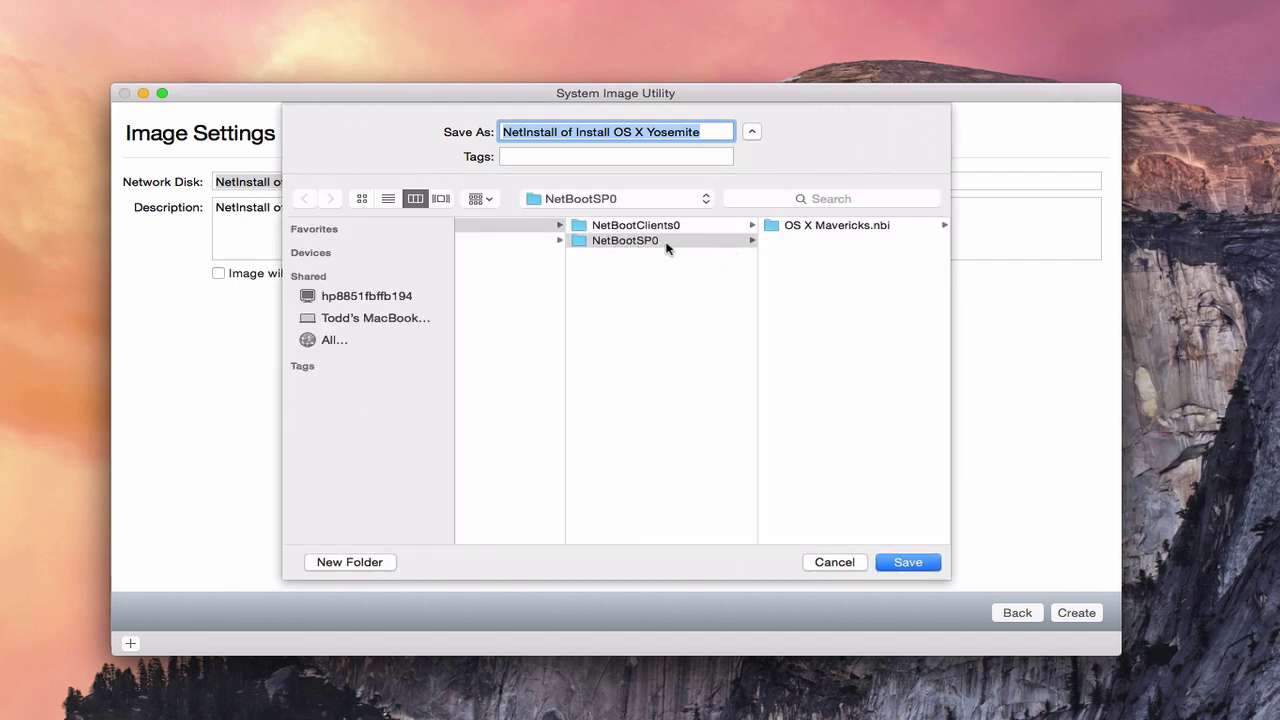
pyautogui.hscroll(-5, 634, 295)
pyautogui.hscroll(-5, 634, 295)
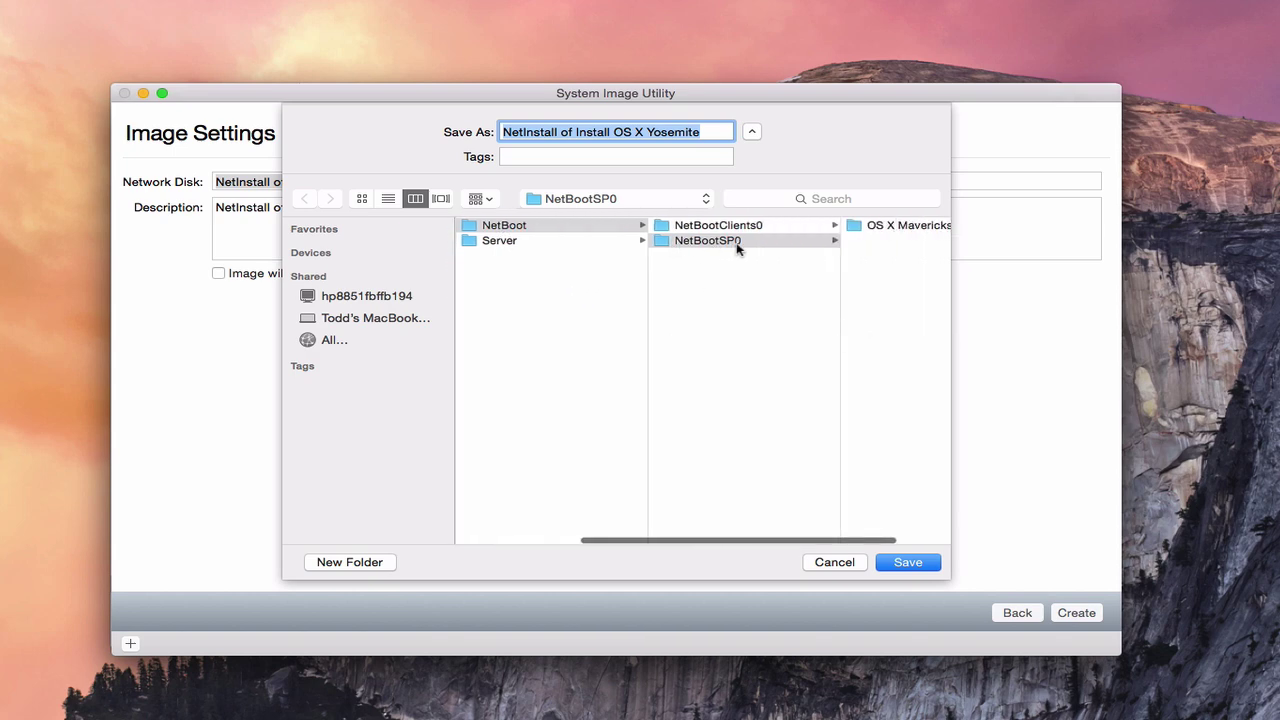
pyautogui.hscroll(3, 726, 403)
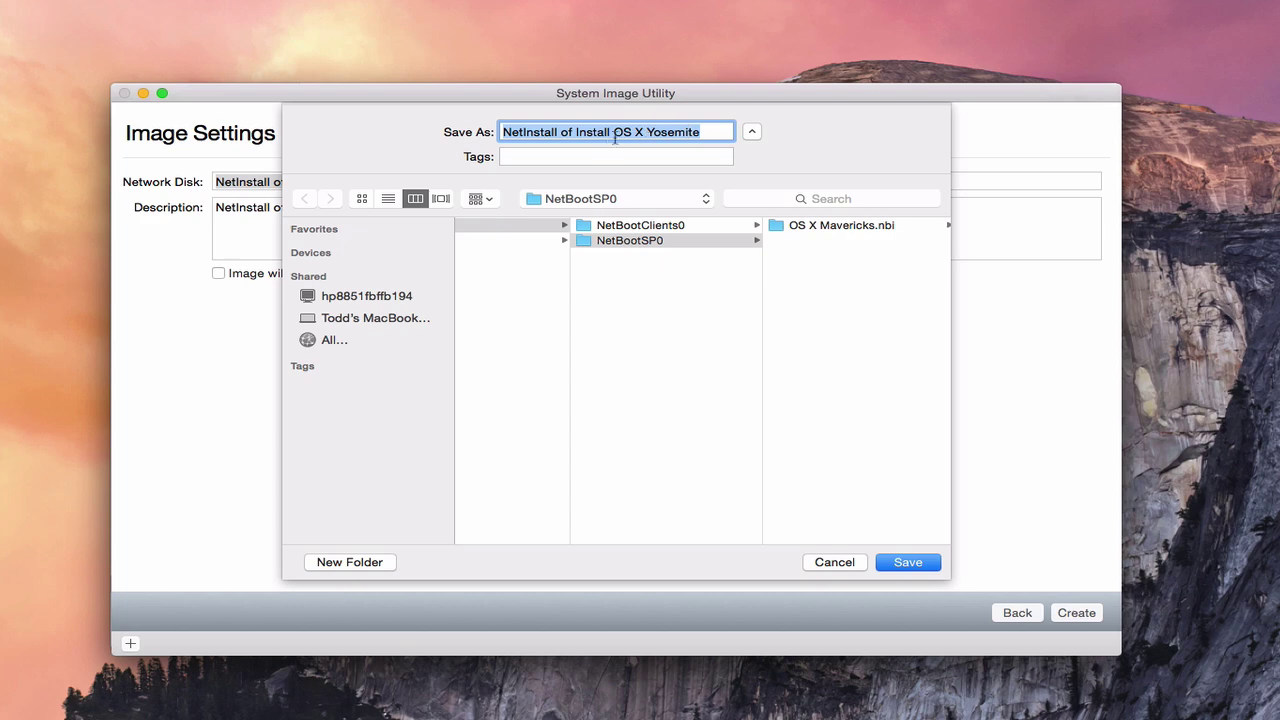
# - Shorten the image's file name to OS X Yosemite and save it in the NetBootSP0 folder
pyautogui.moveTo(613, 131); pyautogui.dragTo(462, 129)
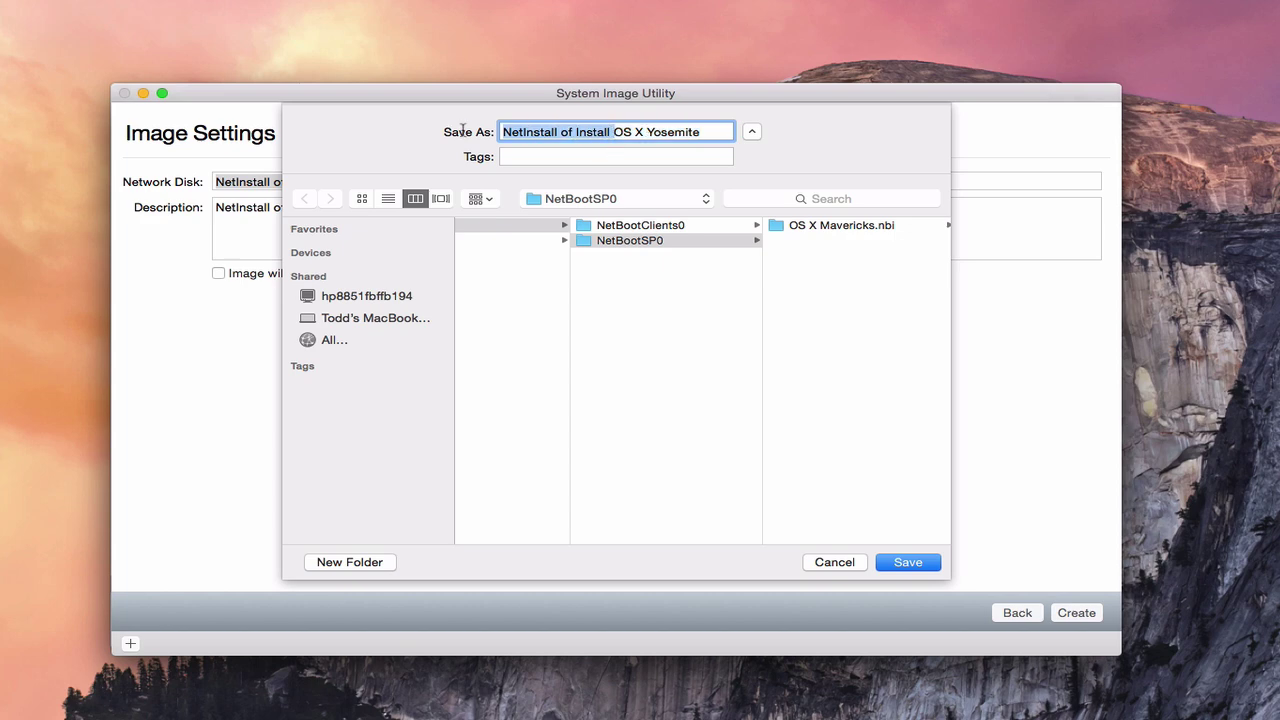
pyautogui.press('BackSpace')
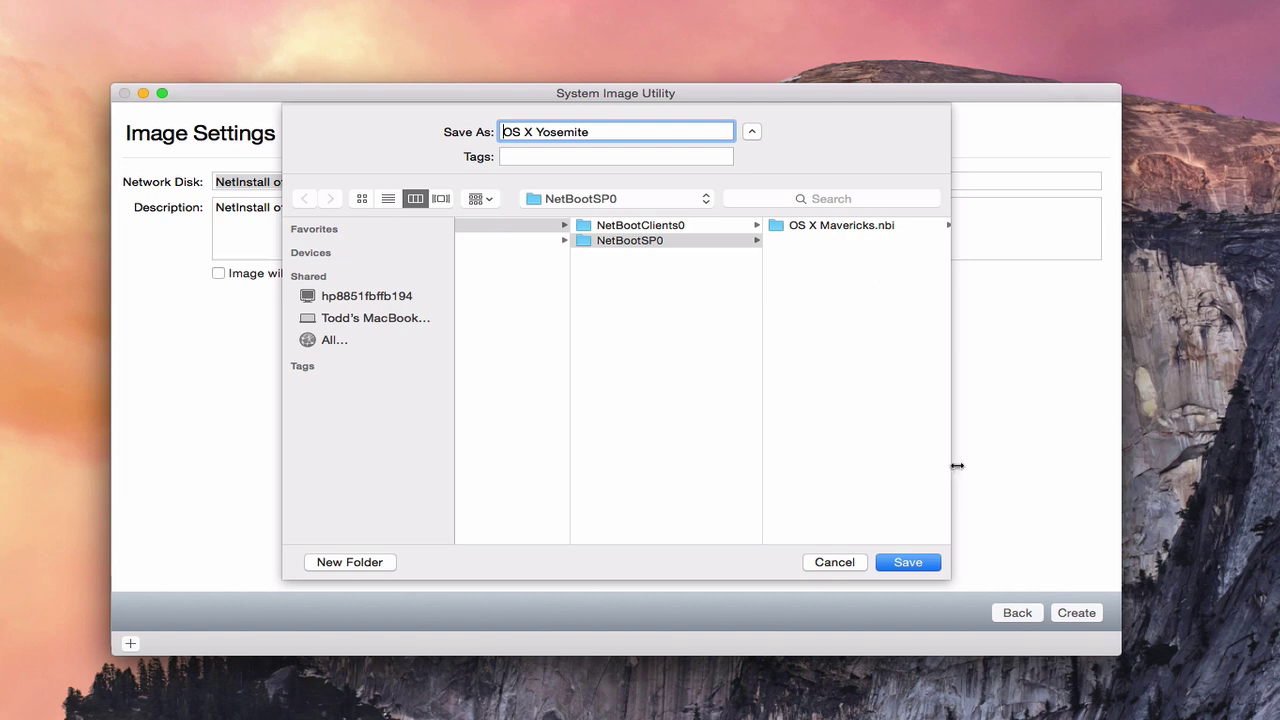
pyautogui.click(908, 562)
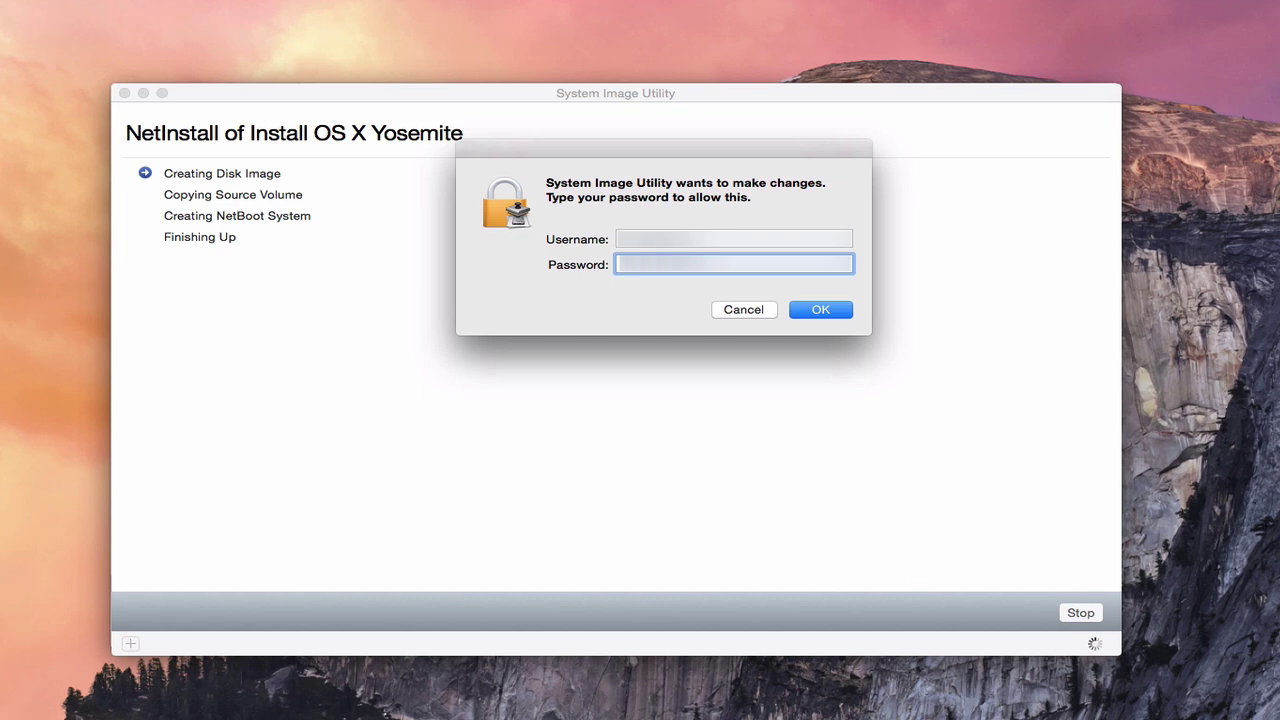
# - Authorize the image creation with the account password, finish the completed process, and close System Image Utility
pyautogui.press('Return')
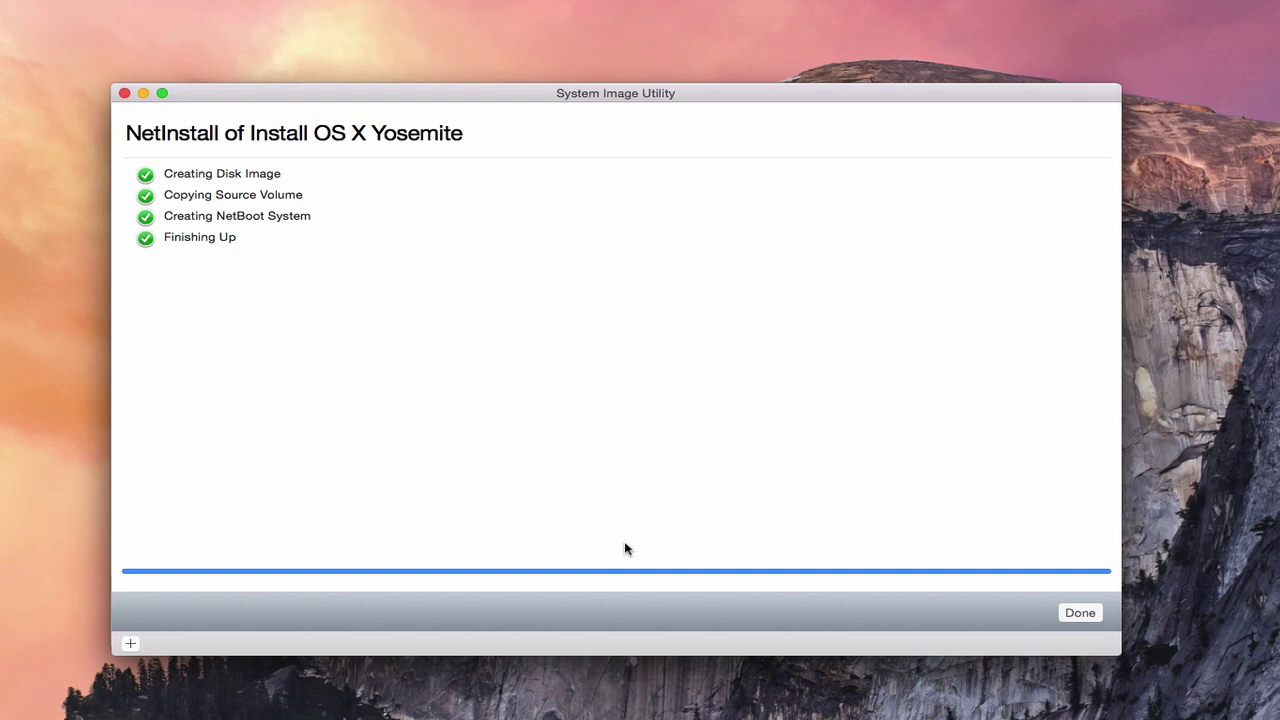
pyautogui.click(1078, 613)
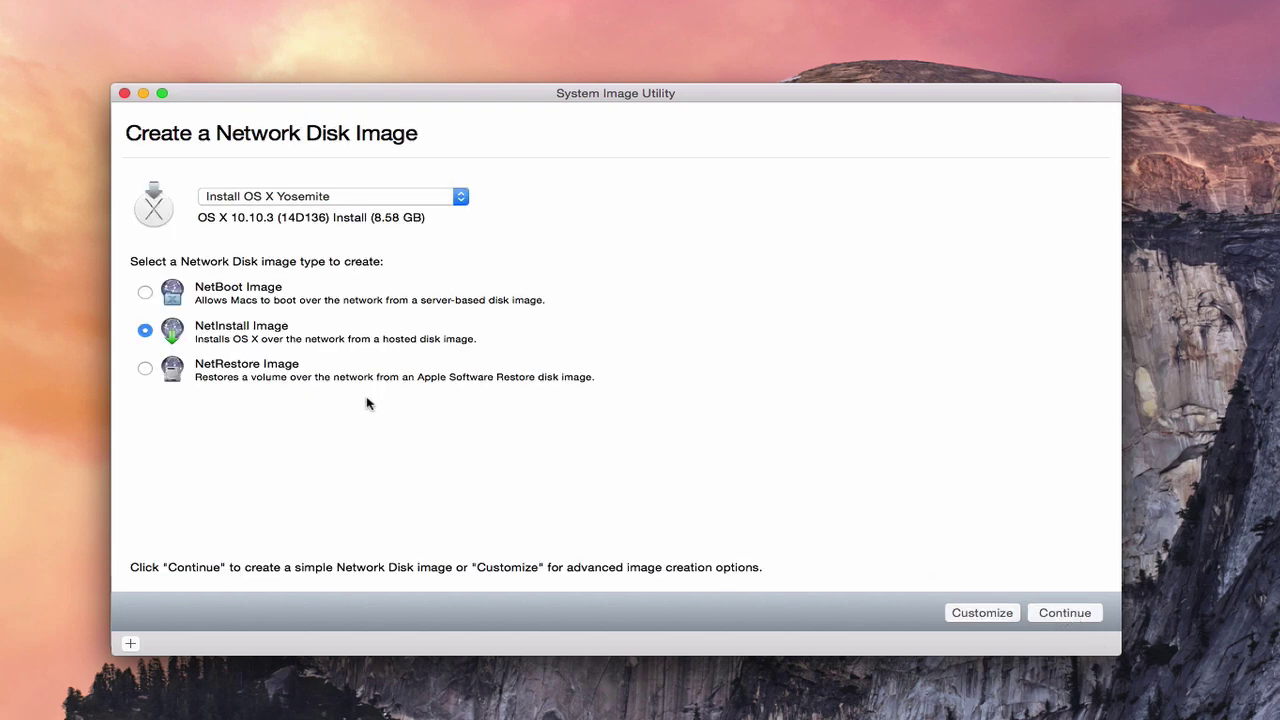
pyautogui.click(124, 93)
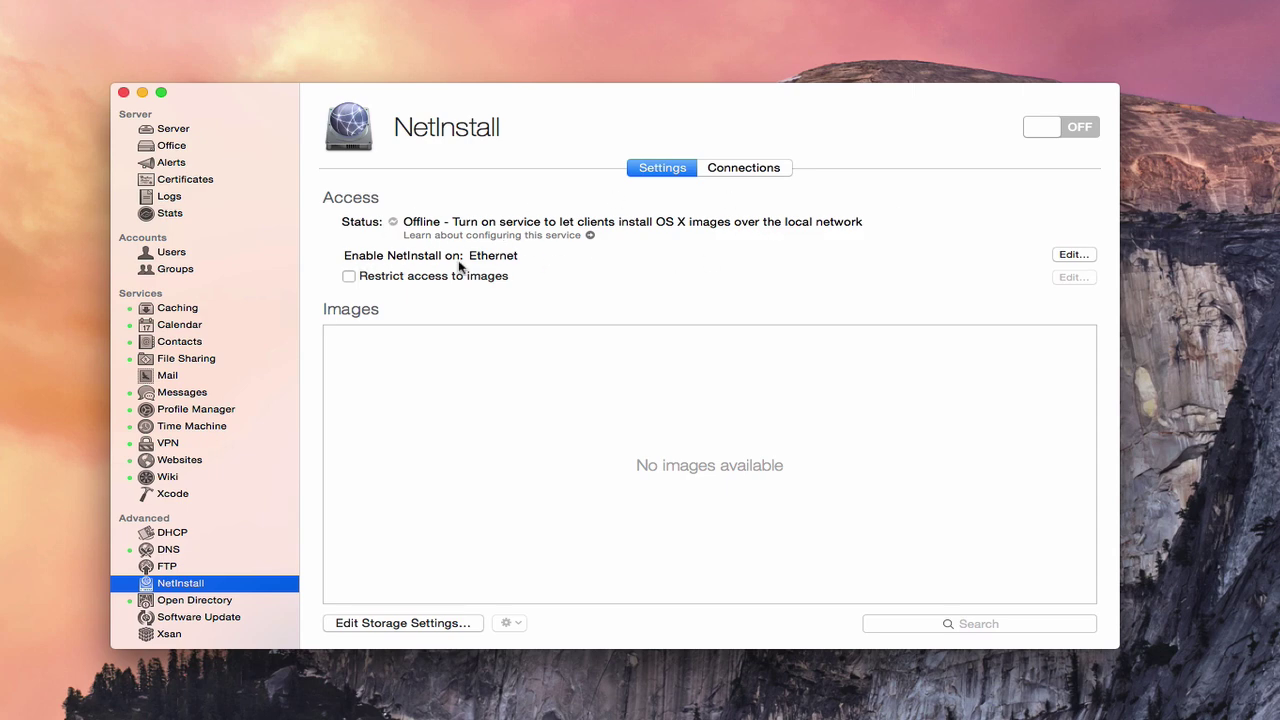
# - In the Server app, review NetInstall's network interfaces and the MAC address filter for restricting image access, dismissing the filter without saving
pyautogui.click(1072, 255)
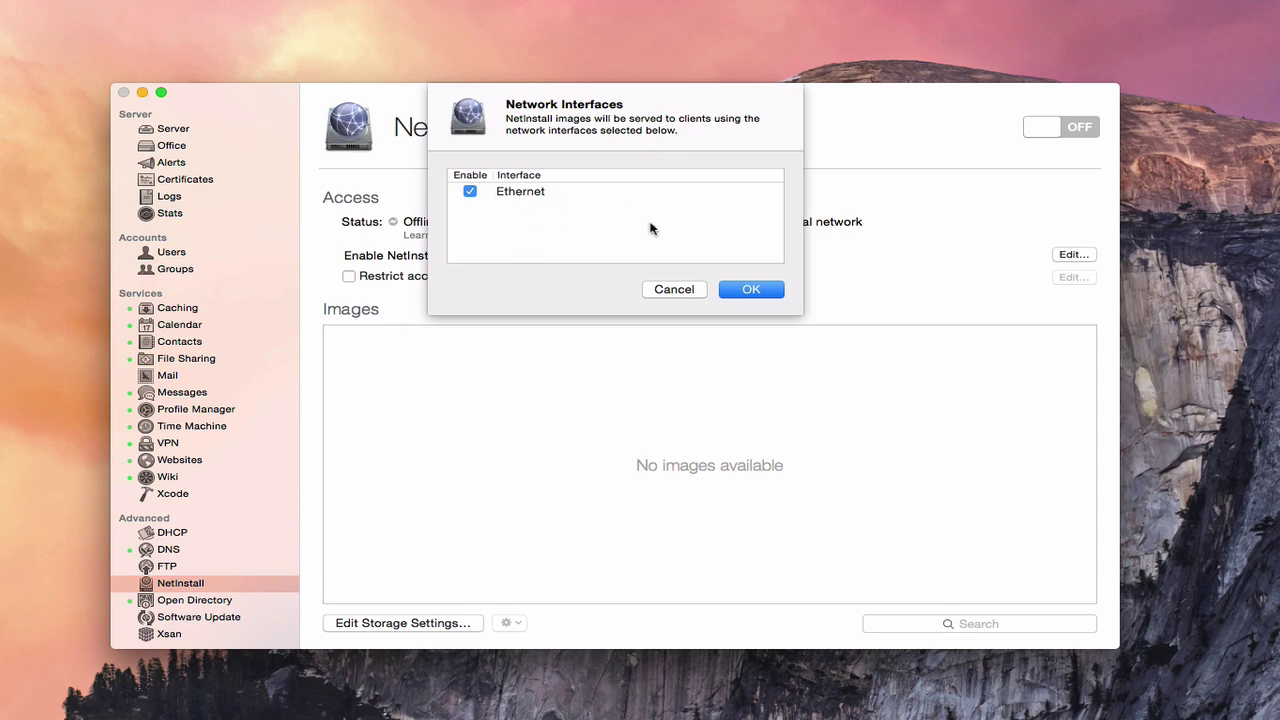
pyautogui.click(752, 289)
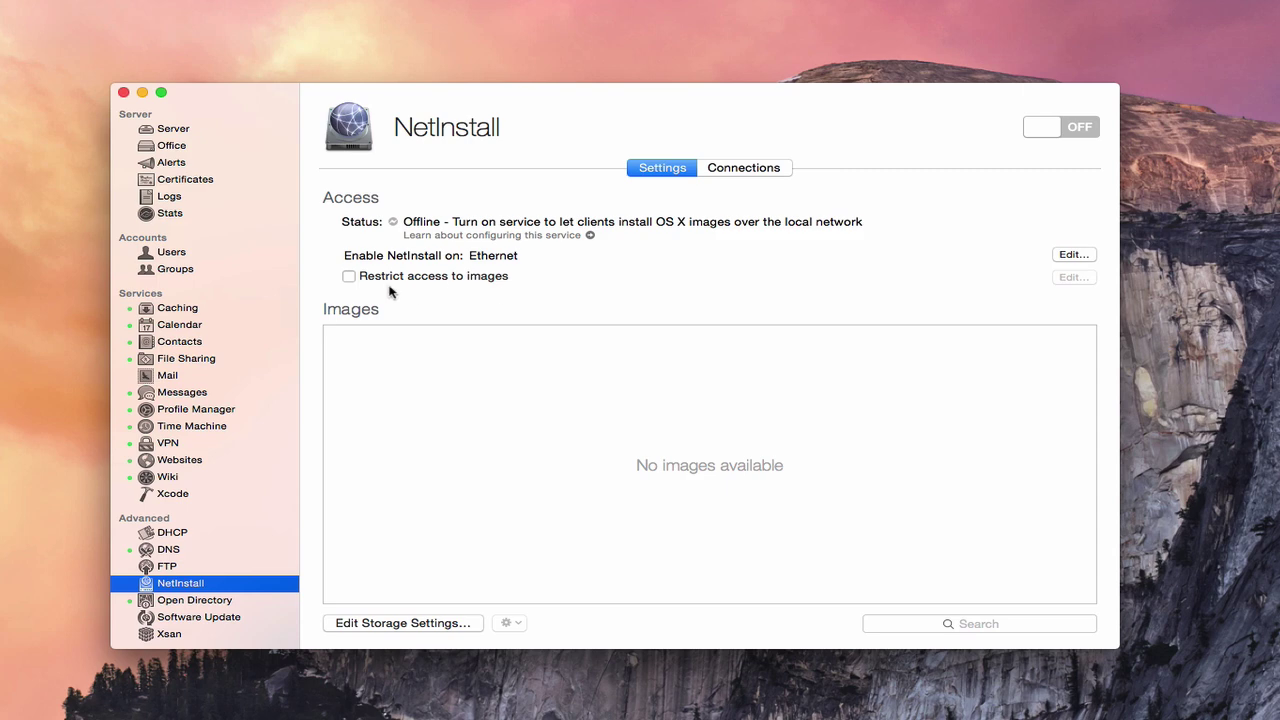
pyautogui.click(349, 277)
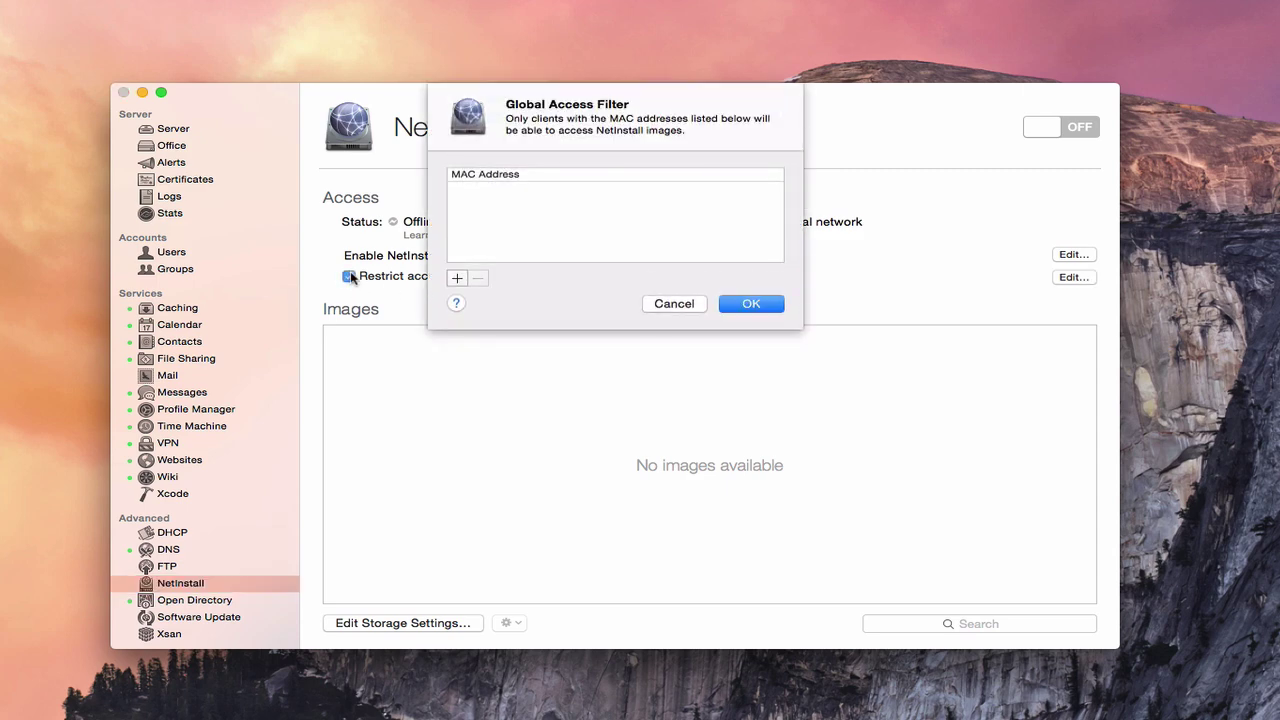
pyautogui.click(456, 279)
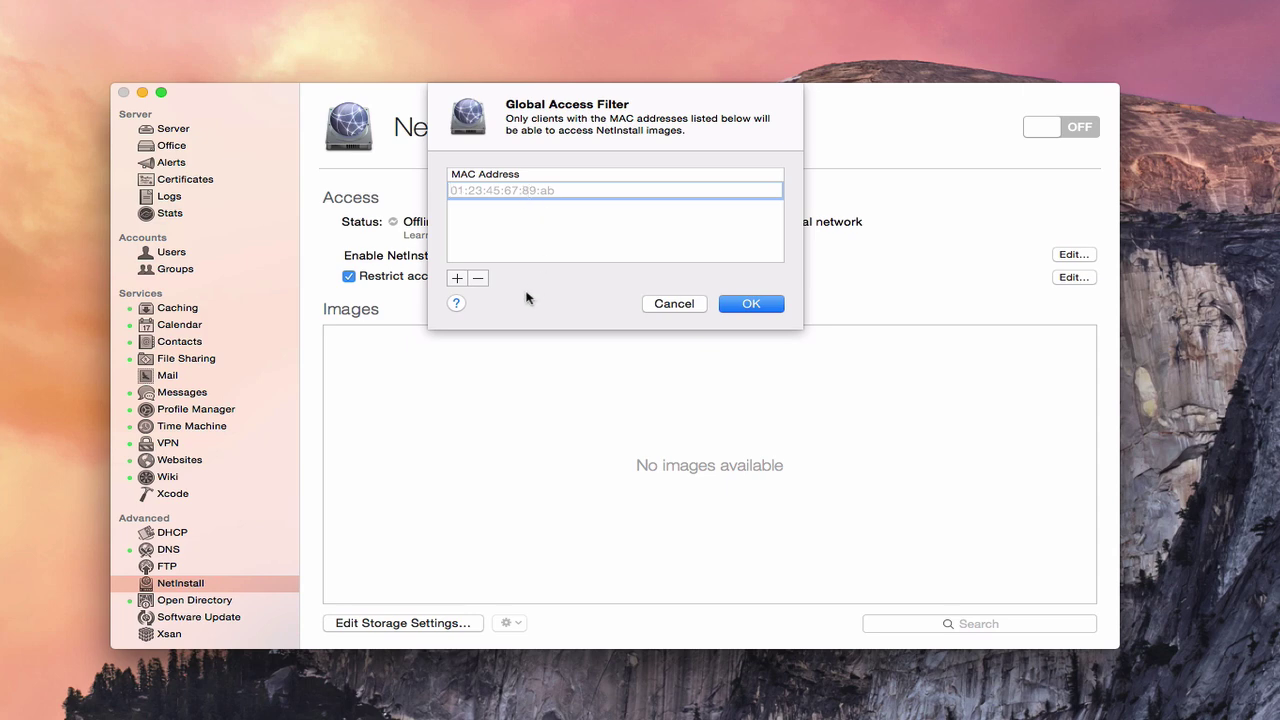
pyautogui.click(672, 304)
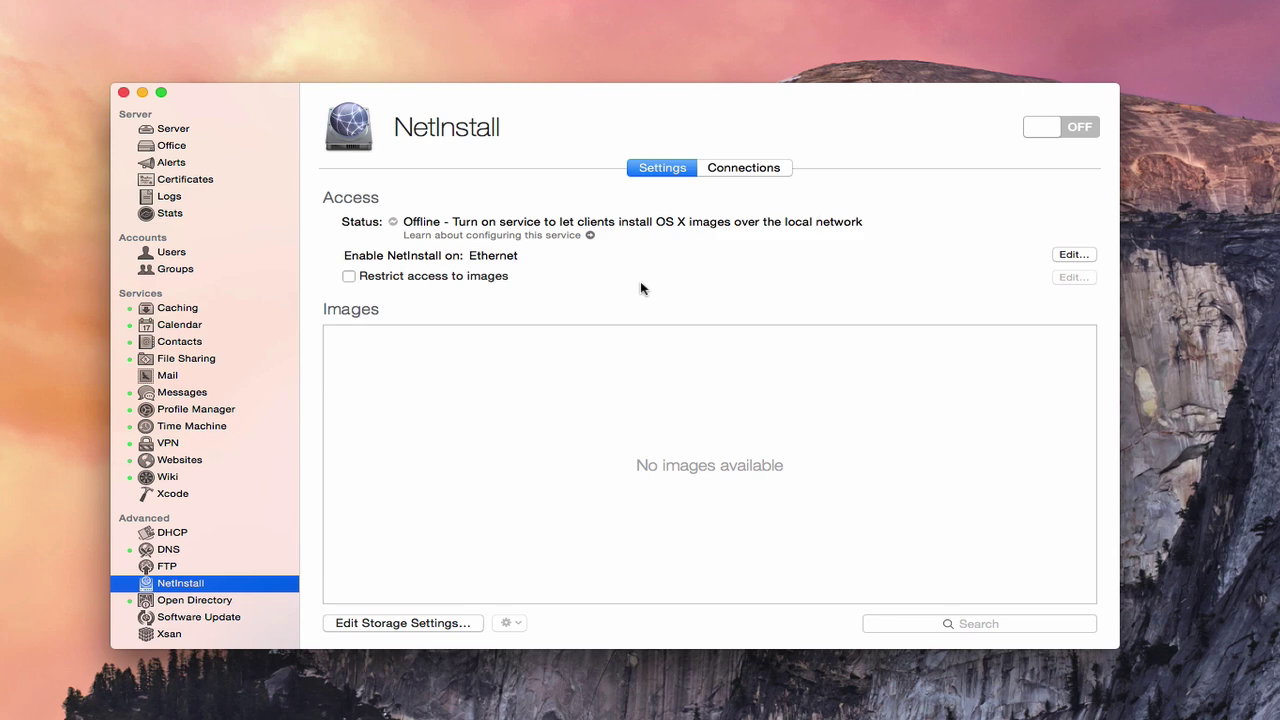
pyautogui.click(444, 393)
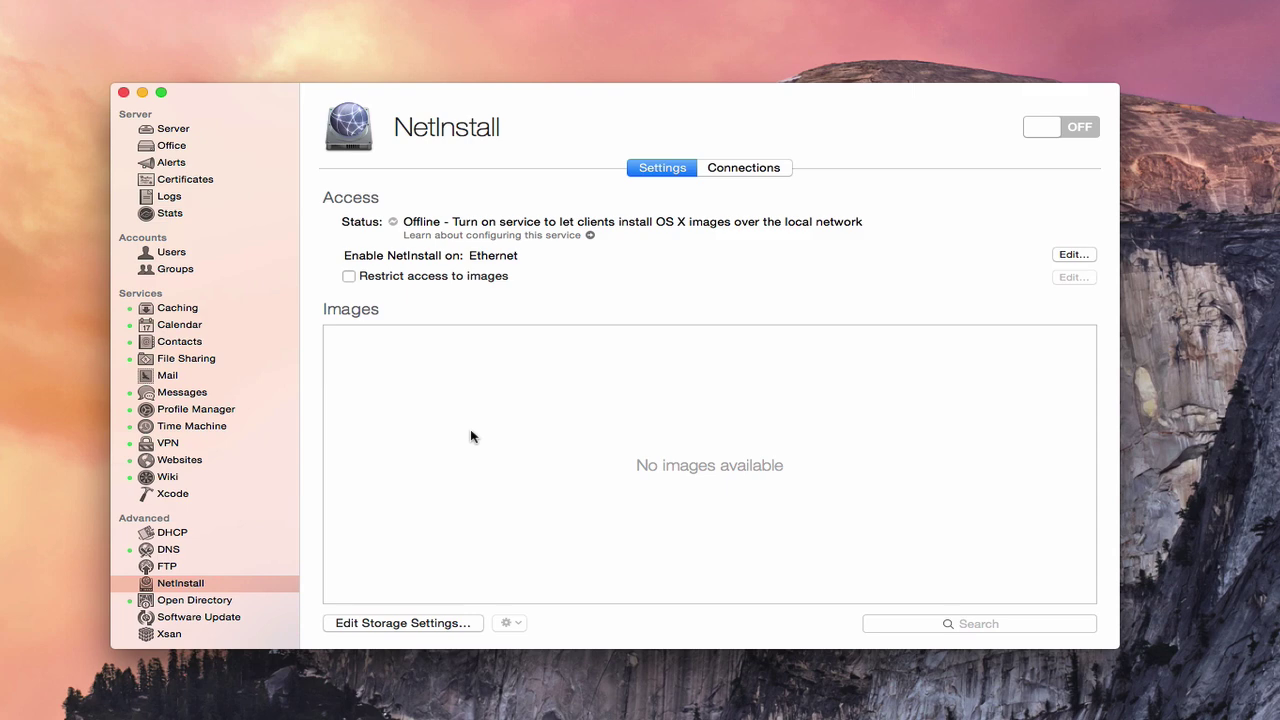
# - Set the Drobo volume to store Images & Client Data in the NetInstall storage settings
pyautogui.click(402, 624)
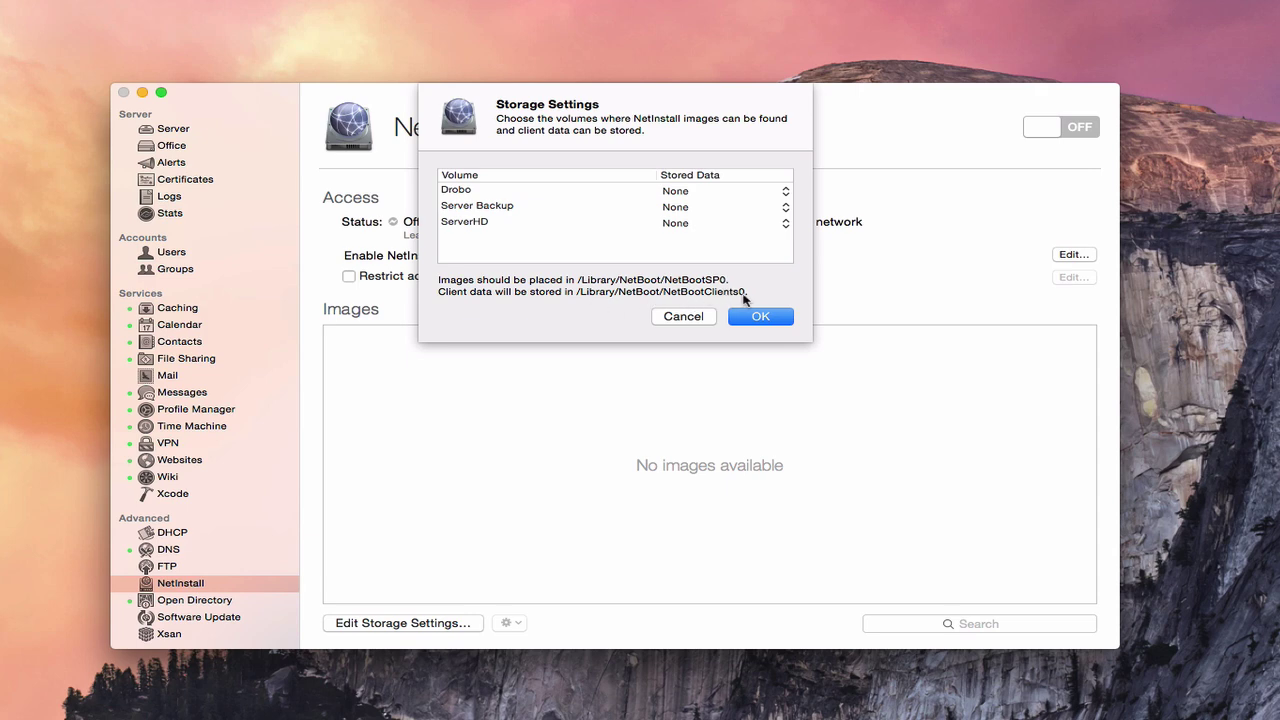
pyautogui.click(785, 191)
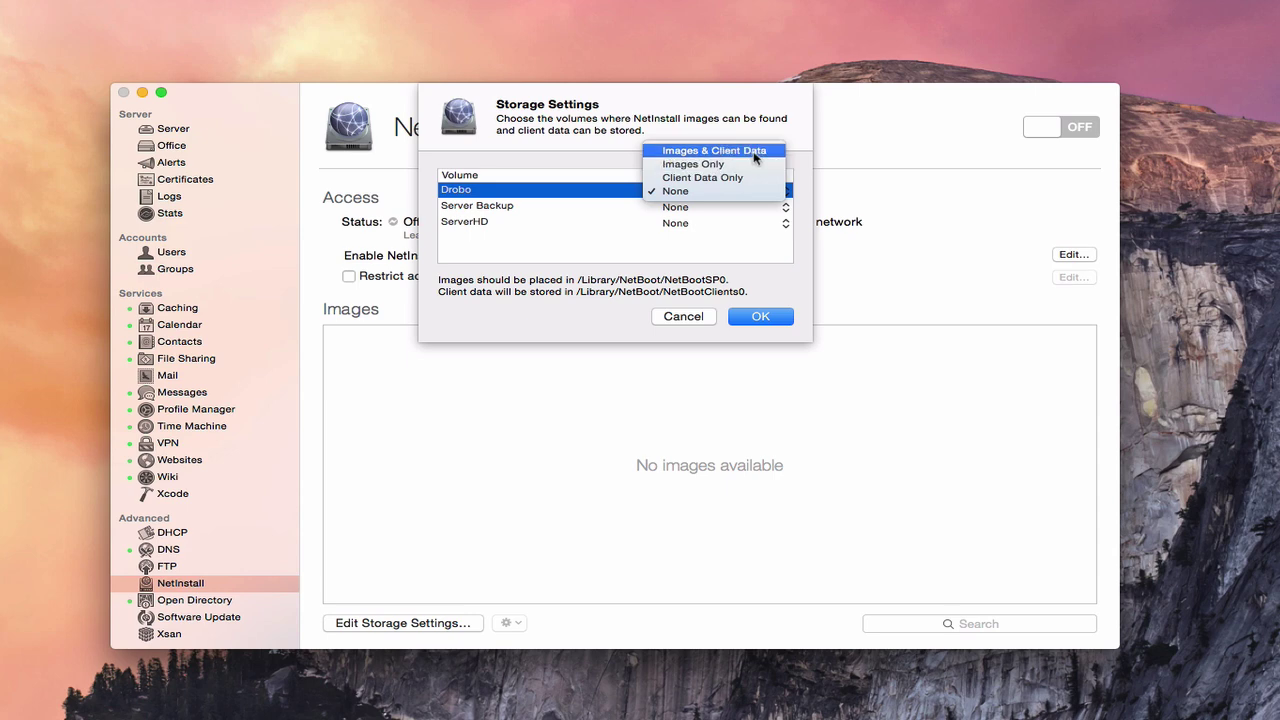
pyautogui.click(754, 153)
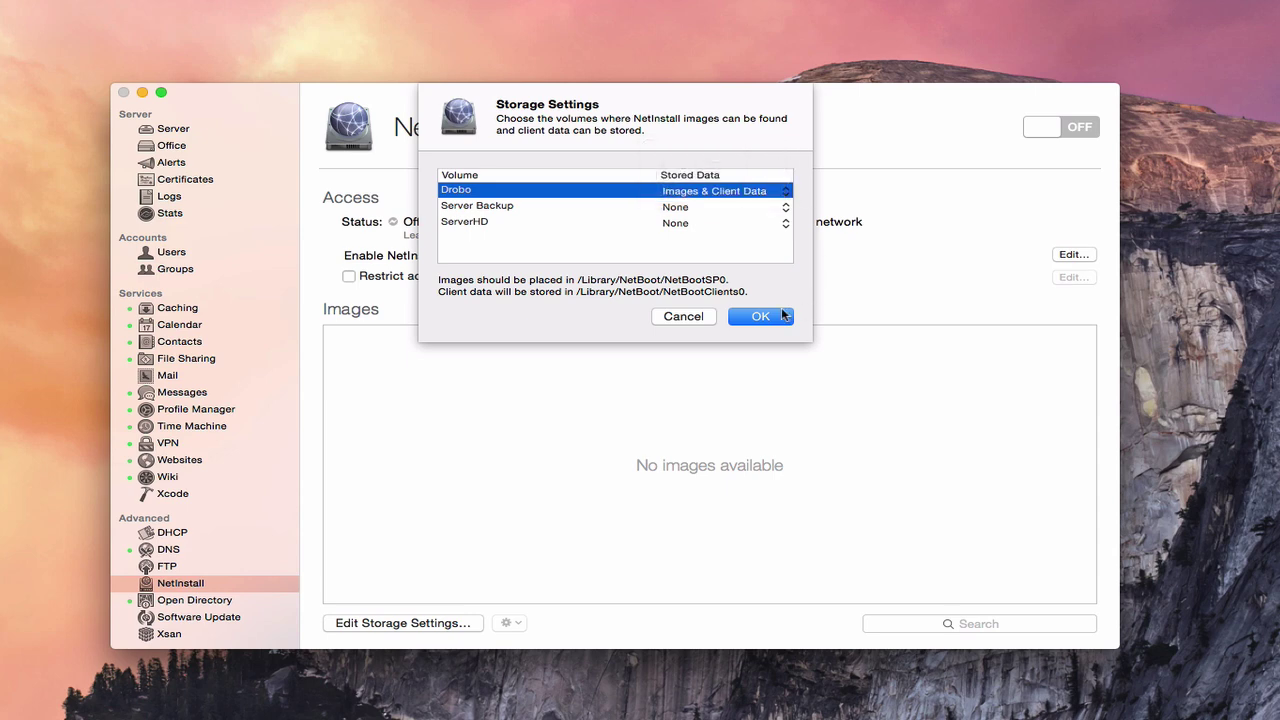
pyautogui.click(761, 317)
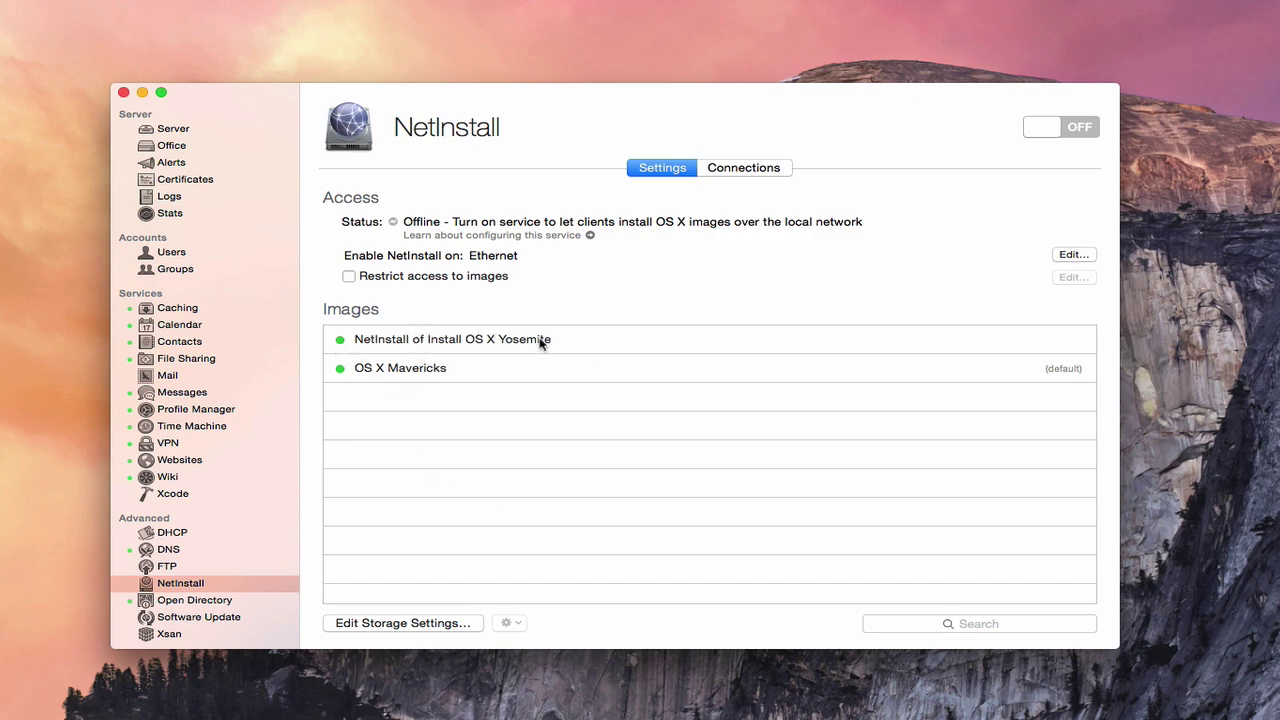
# - Make NetInstall of Install OS X Yosemite the default boot image
pyautogui.click(437, 345)
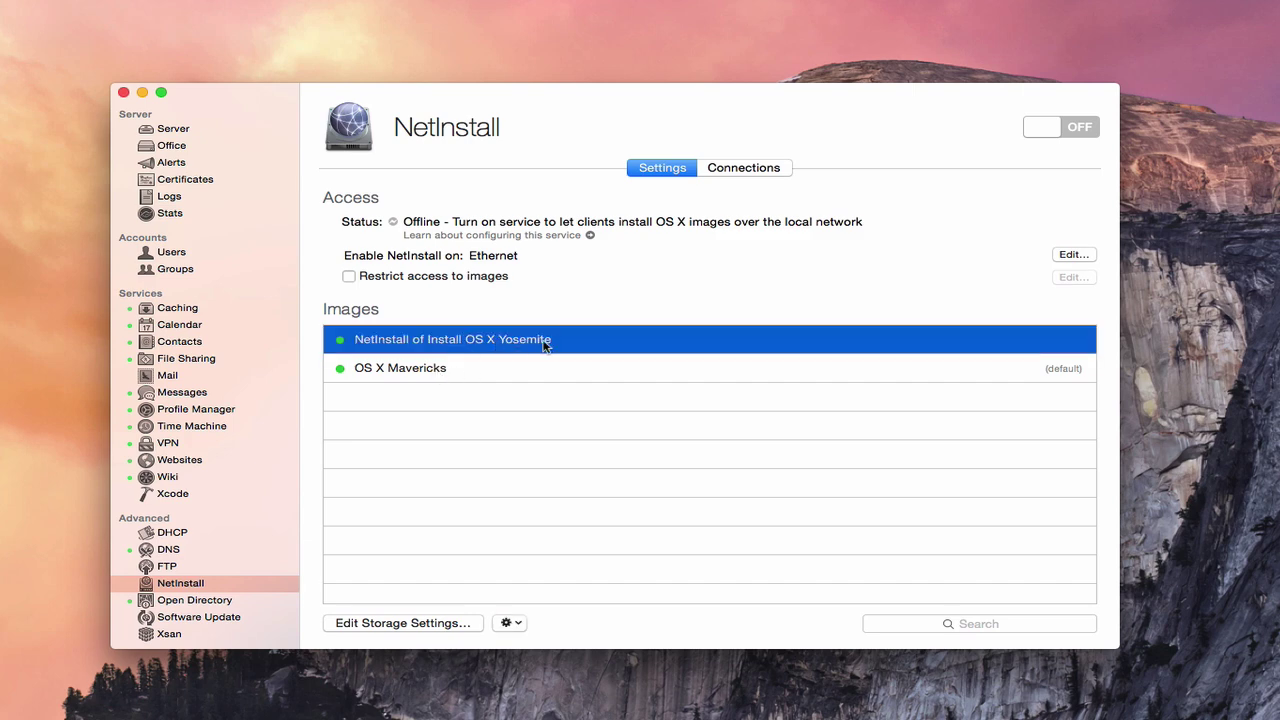
pyautogui.click(510, 624)
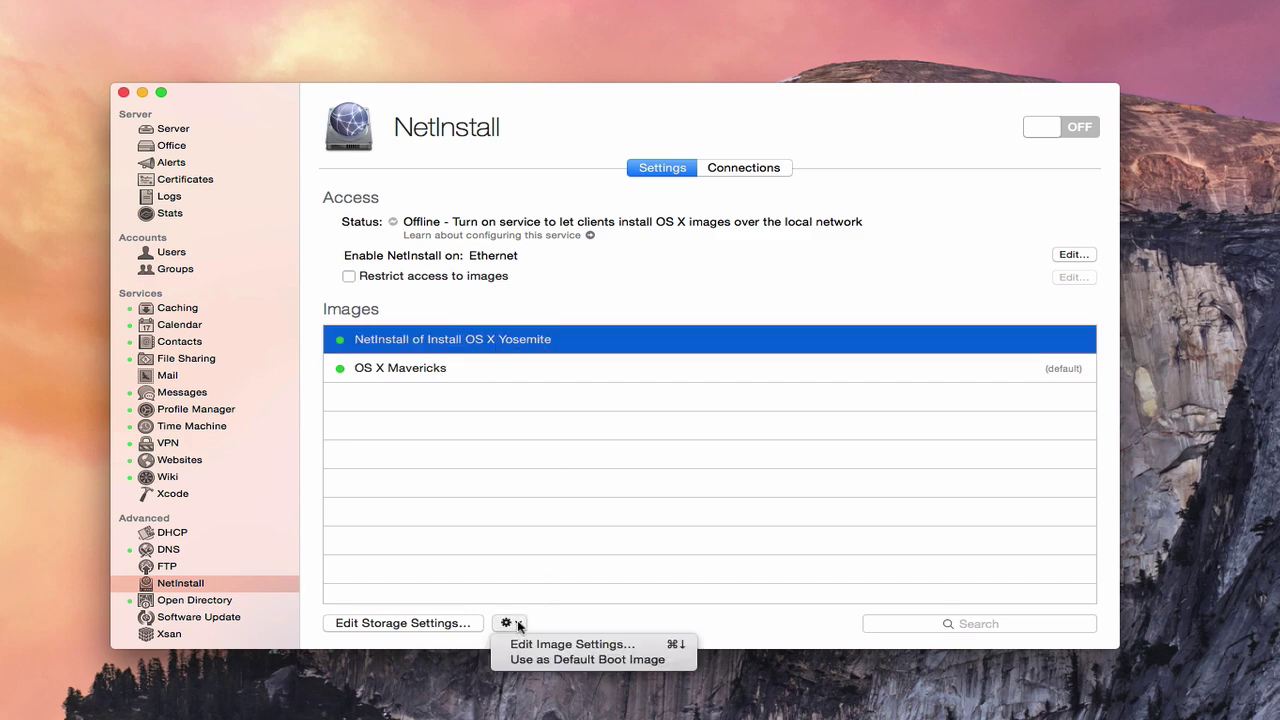
pyautogui.click(562, 660)
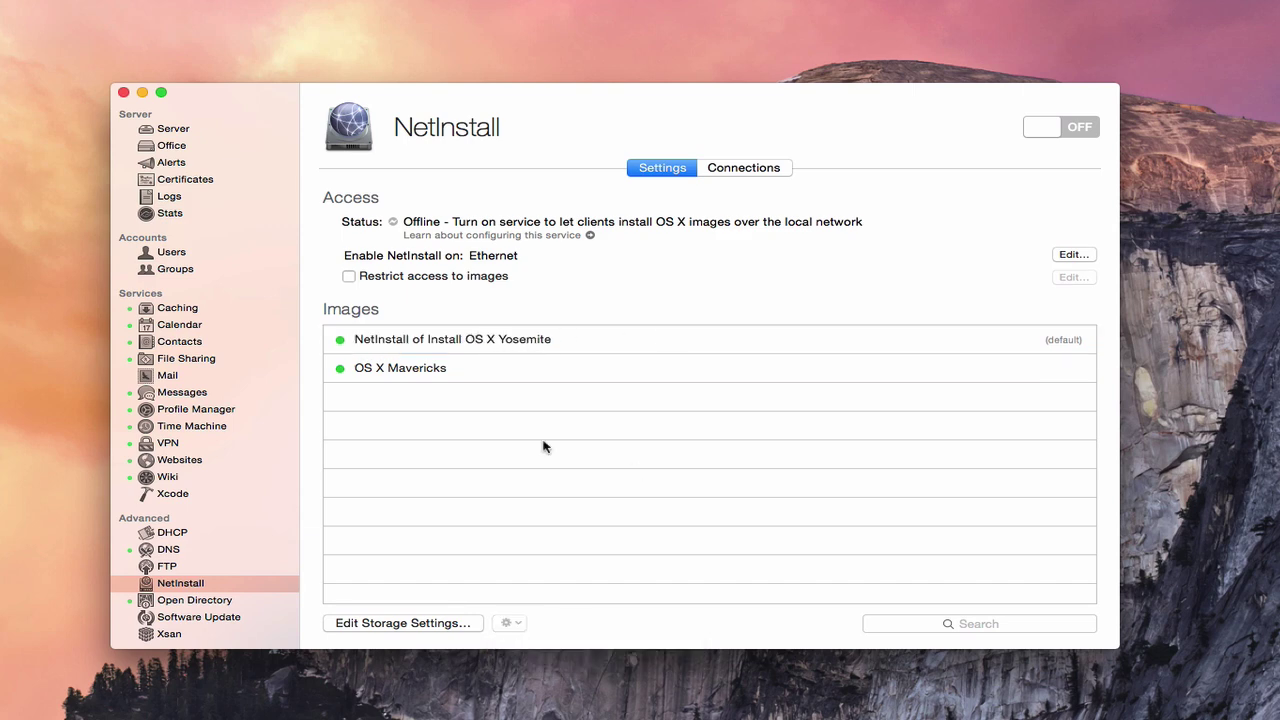
# - Open the image settings of NetInstall of Install OS X Yosemite
pyautogui.click(420, 347)
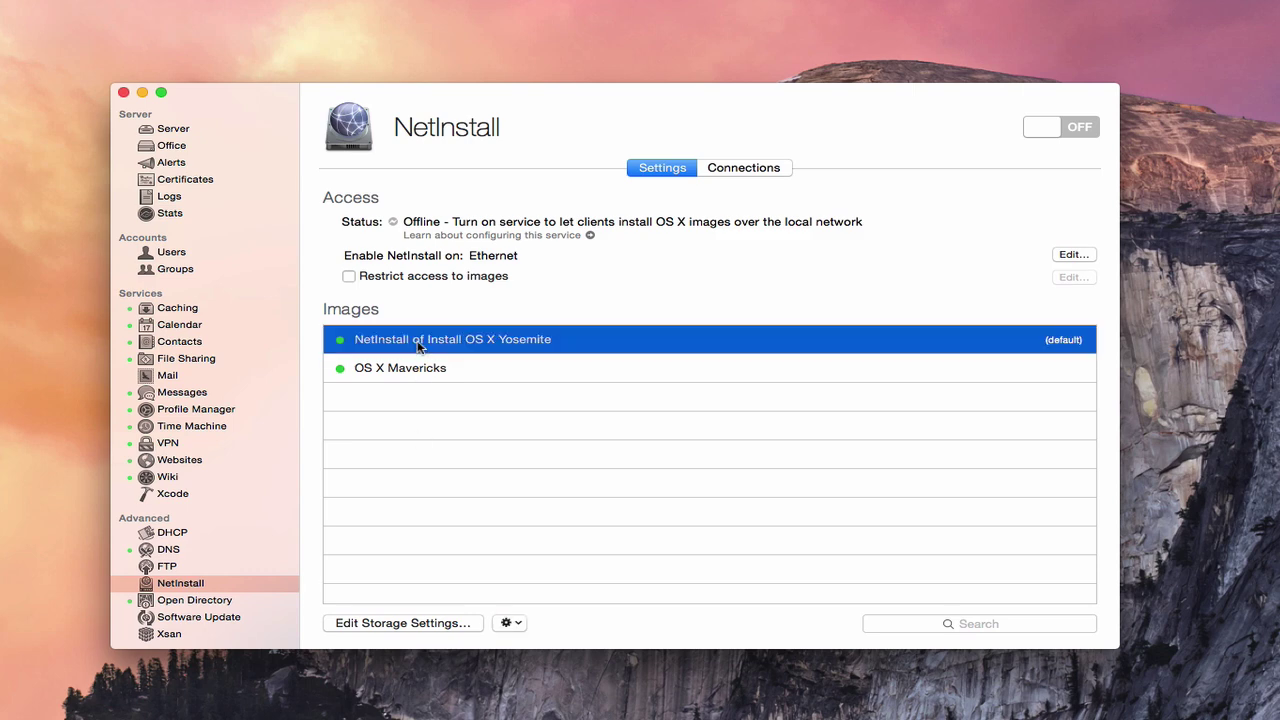
pyautogui.click(519, 625)
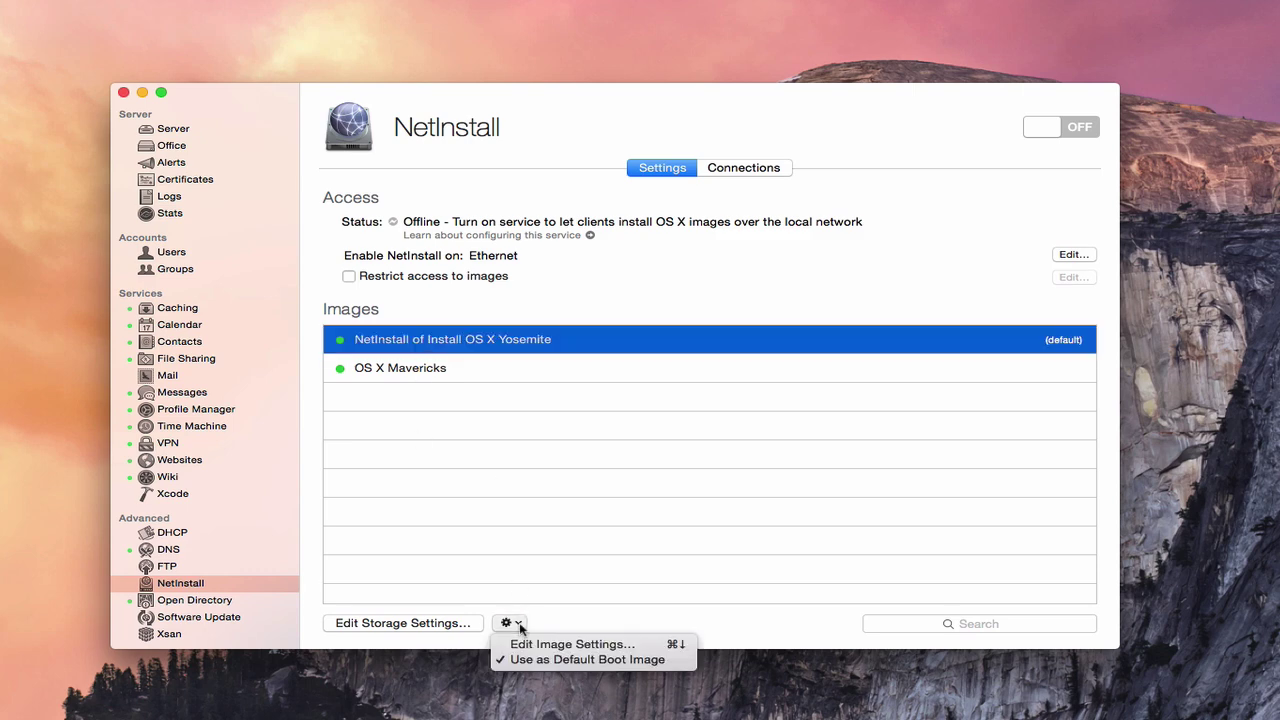
pyautogui.click(566, 645)
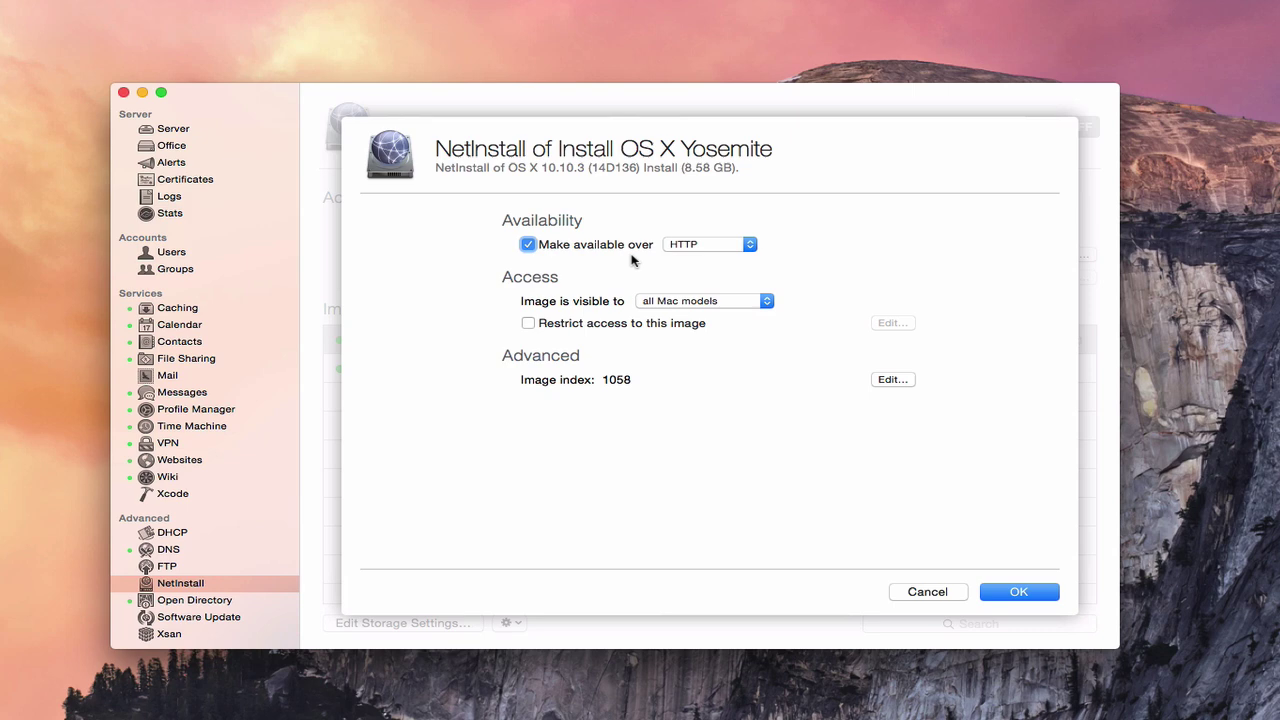
# - Try making the image available over NFS, and switch its availability back to HTTP
pyautogui.click(752, 244)
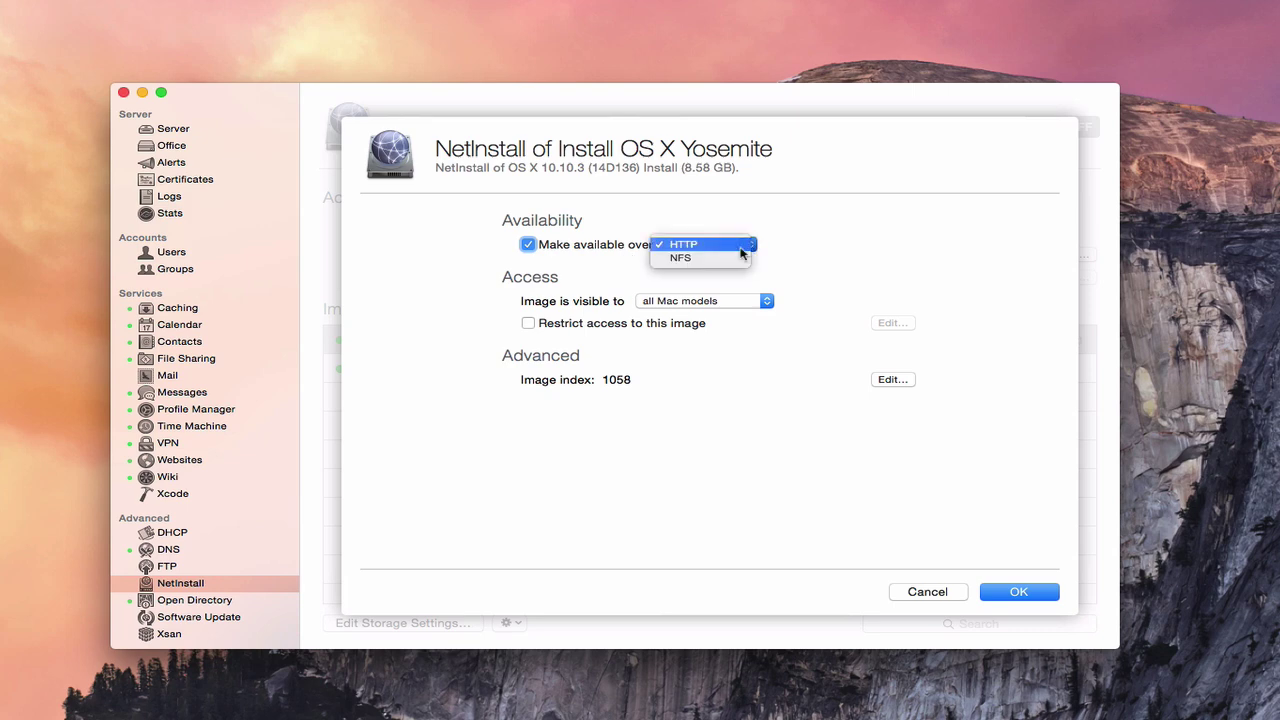
pyautogui.click(725, 259)
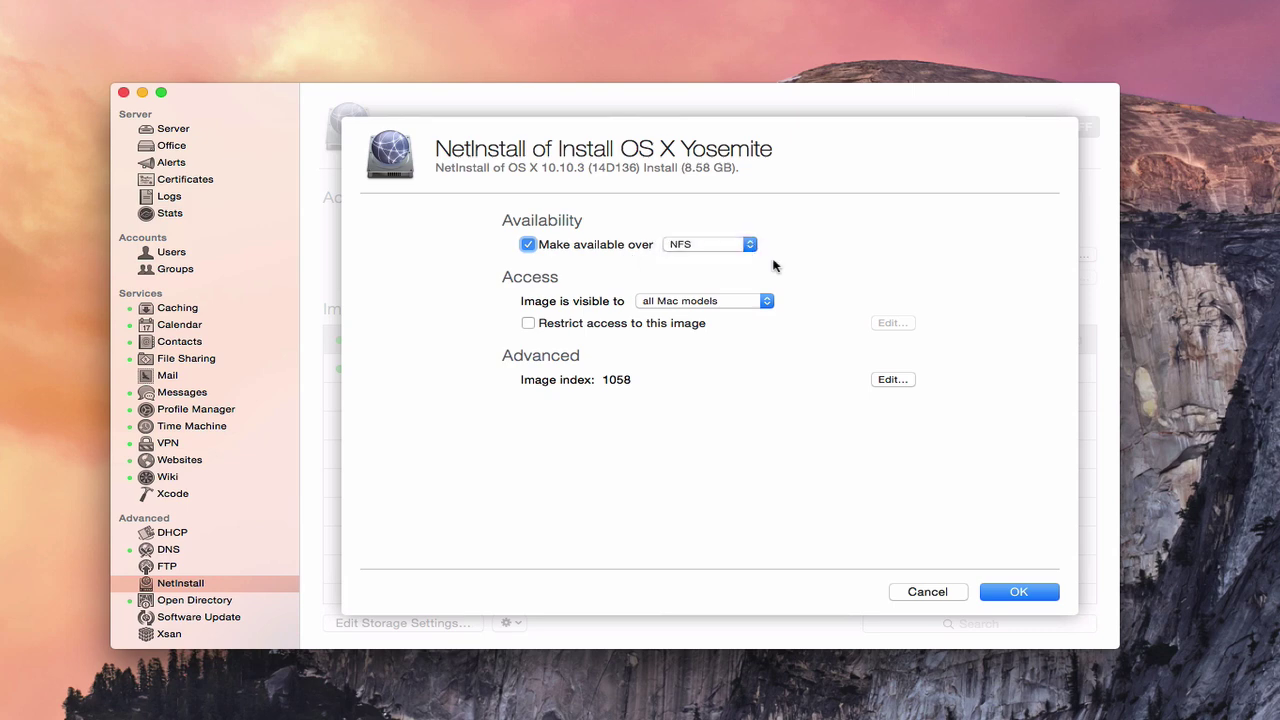
pyautogui.click(752, 244)
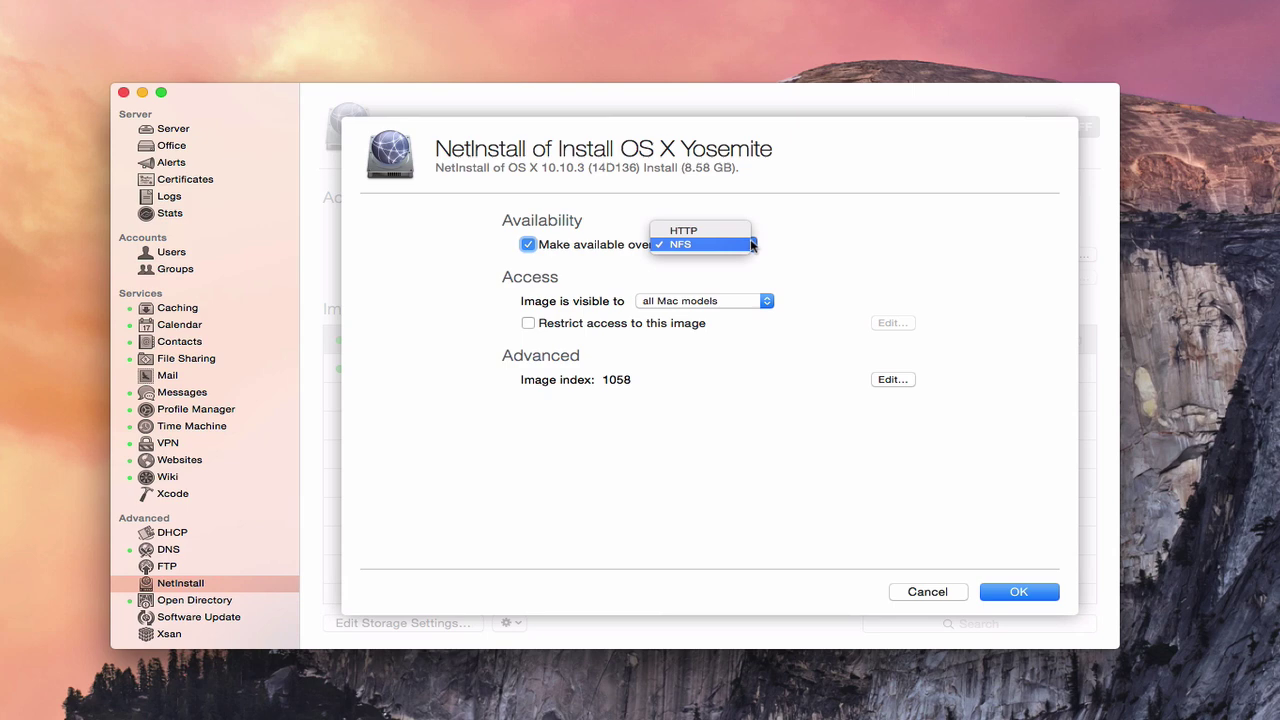
pyautogui.click(735, 229)
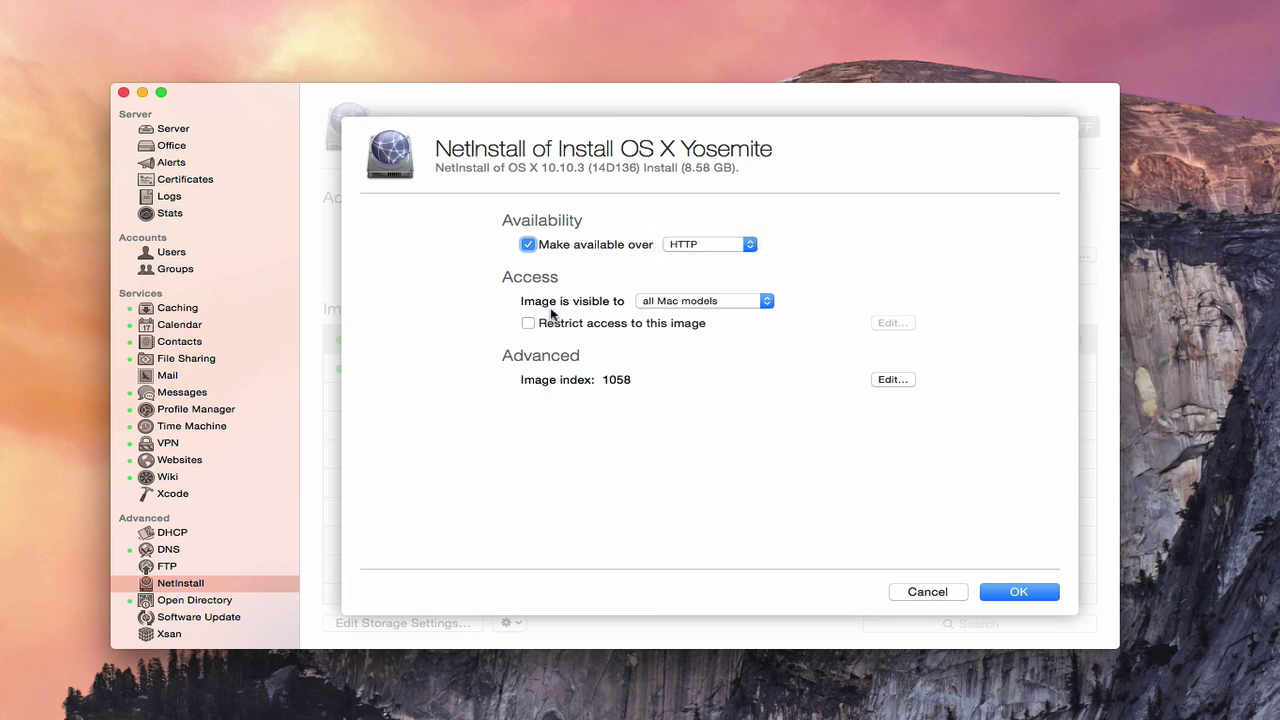
# - Try limiting the image's visibility to the MacBook Pro Core i7 15" Early 2011, 17" Early 2011 and 15" Mid 2012 models, and discard the selection
pyautogui.click(768, 302)
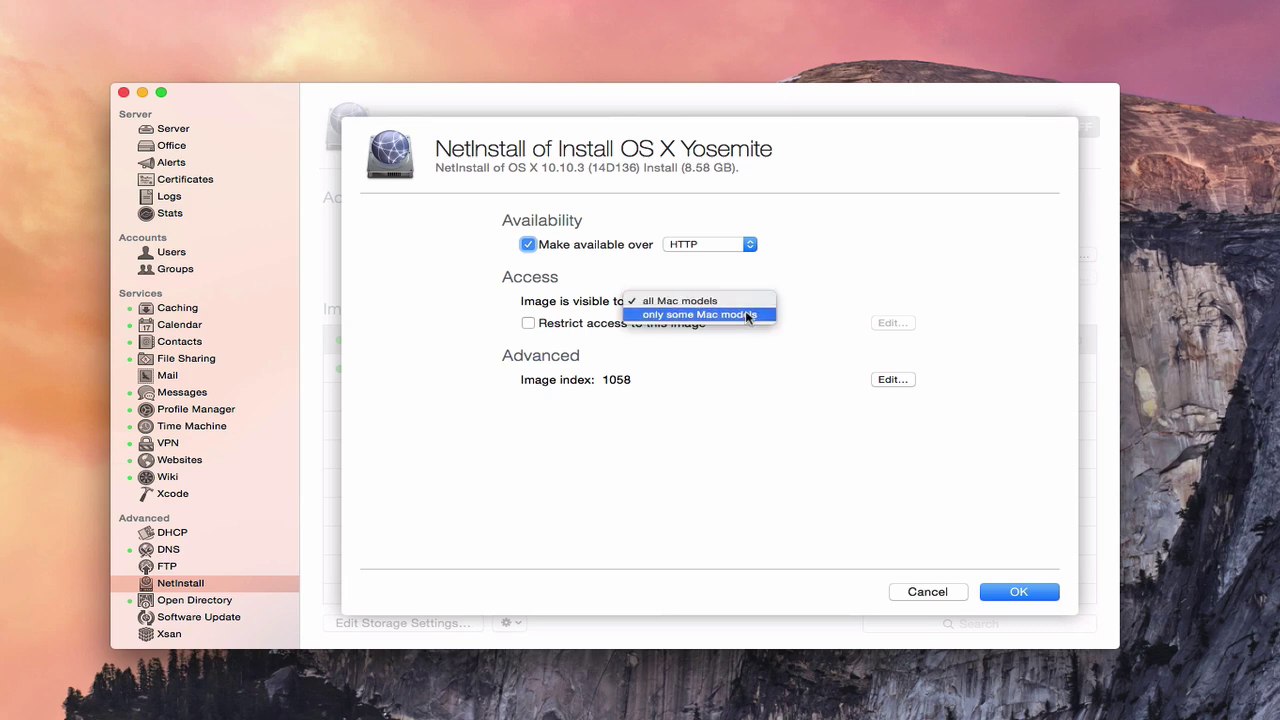
pyautogui.click(746, 315)
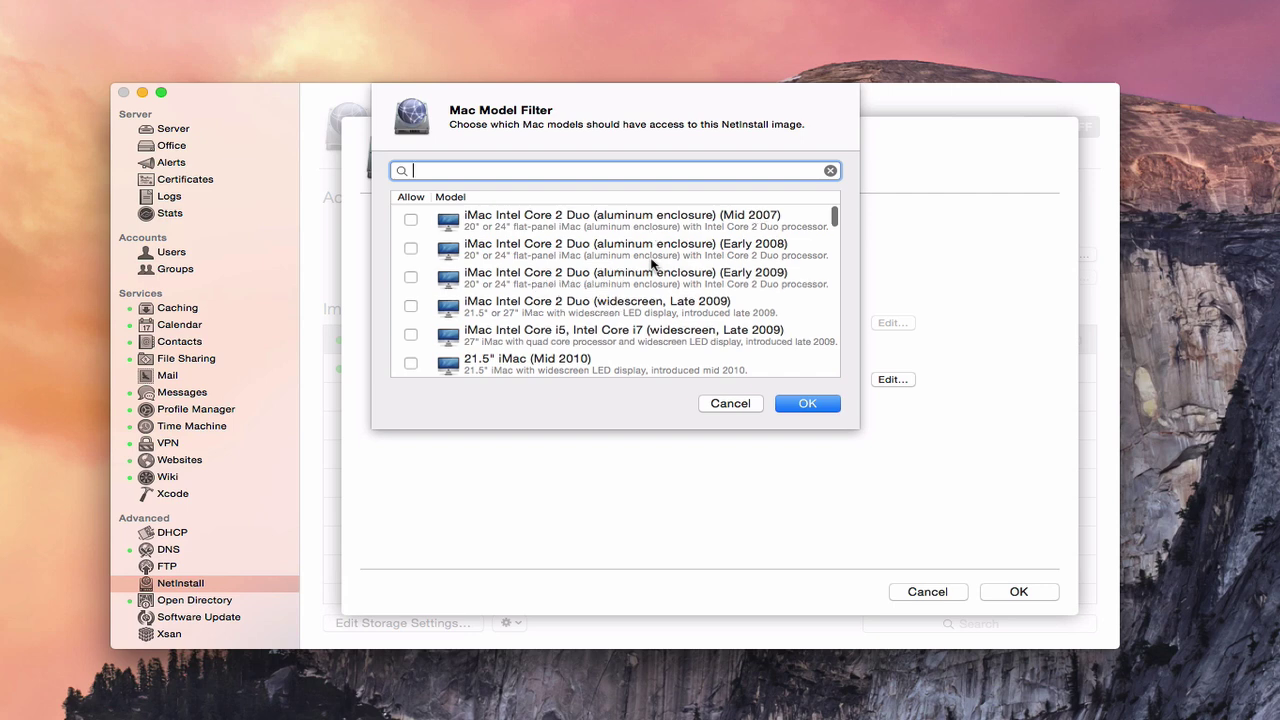
pyautogui.scroll(-5, 651, 263)
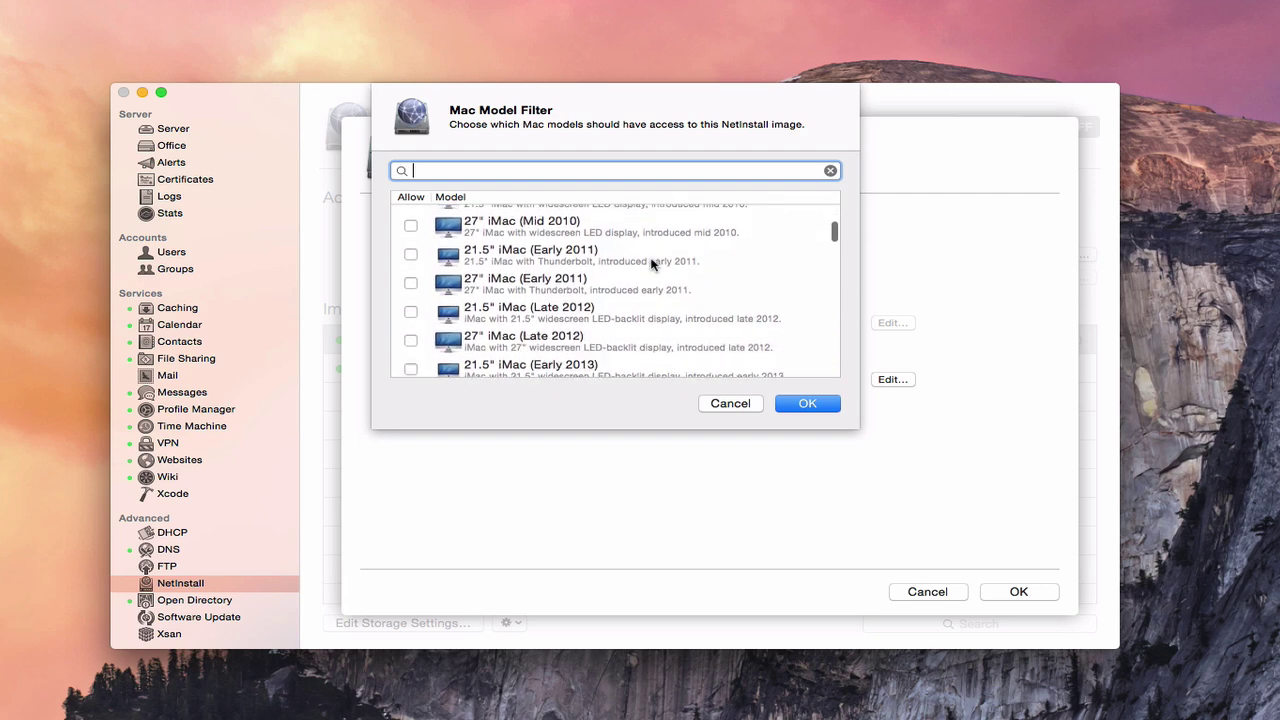
pyautogui.scroll(-10, 651, 263)
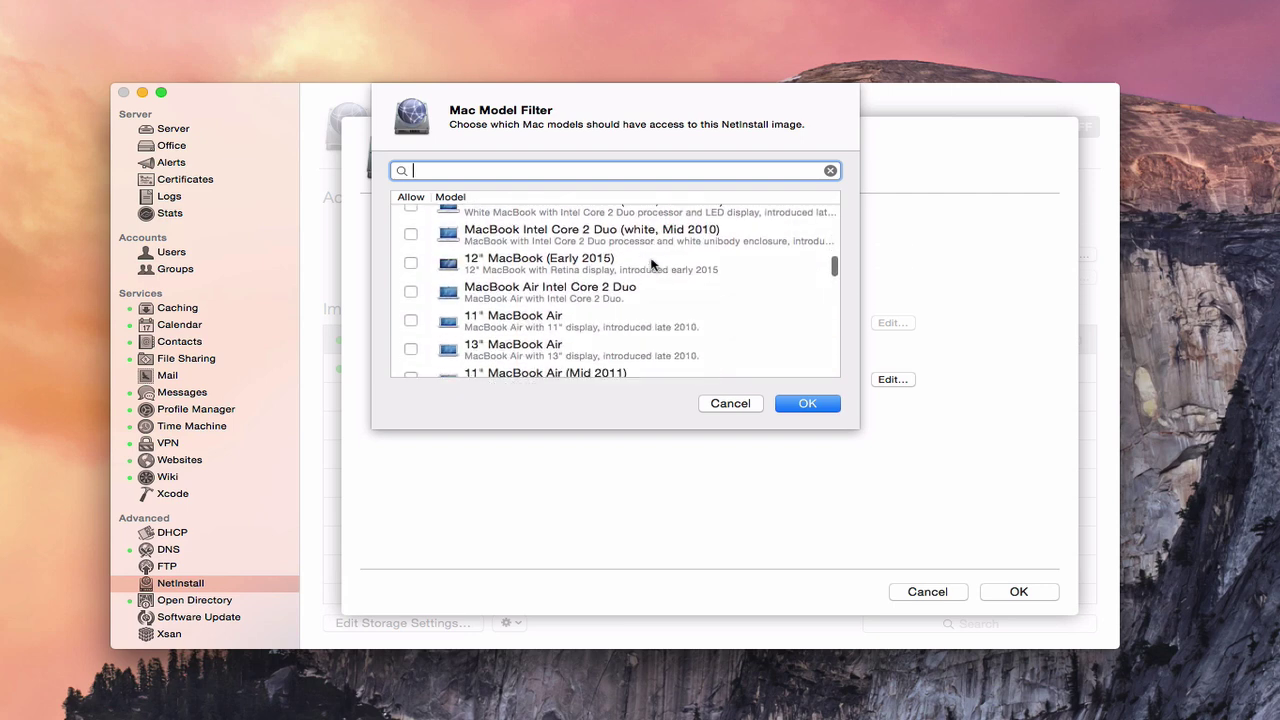
pyautogui.scroll(-8, 651, 263)
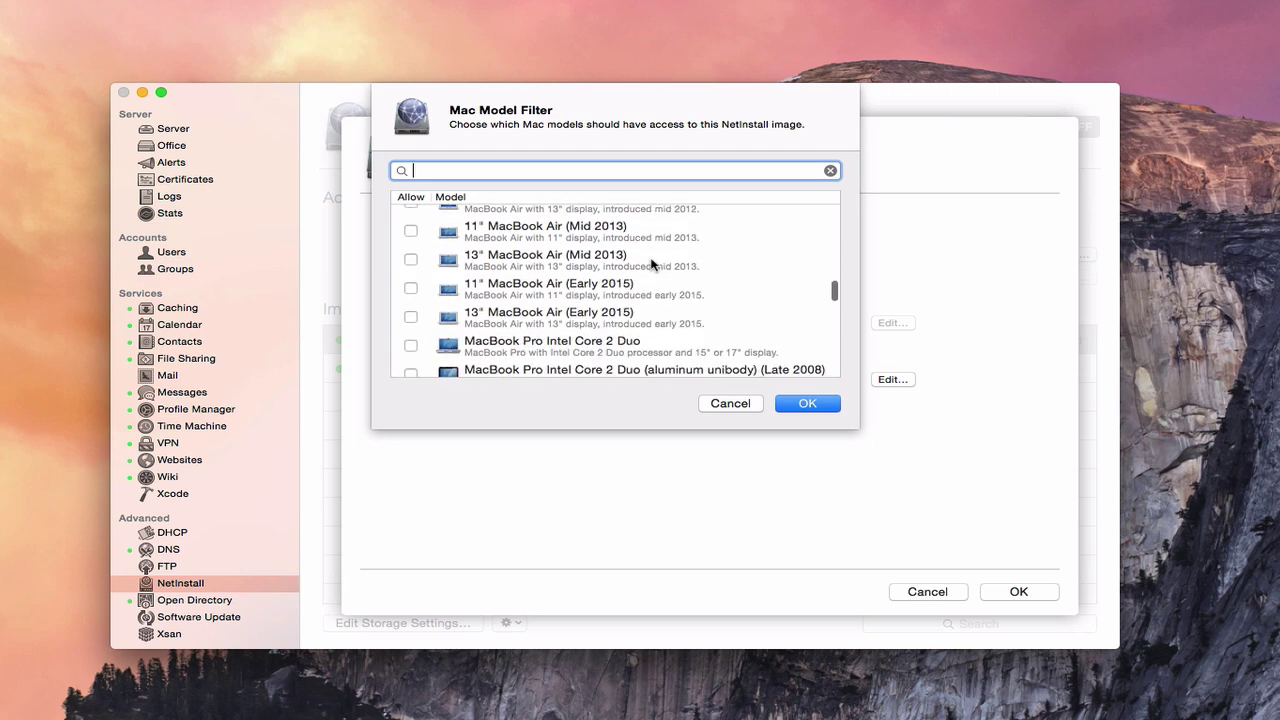
pyautogui.scroll(-8, 651, 263)
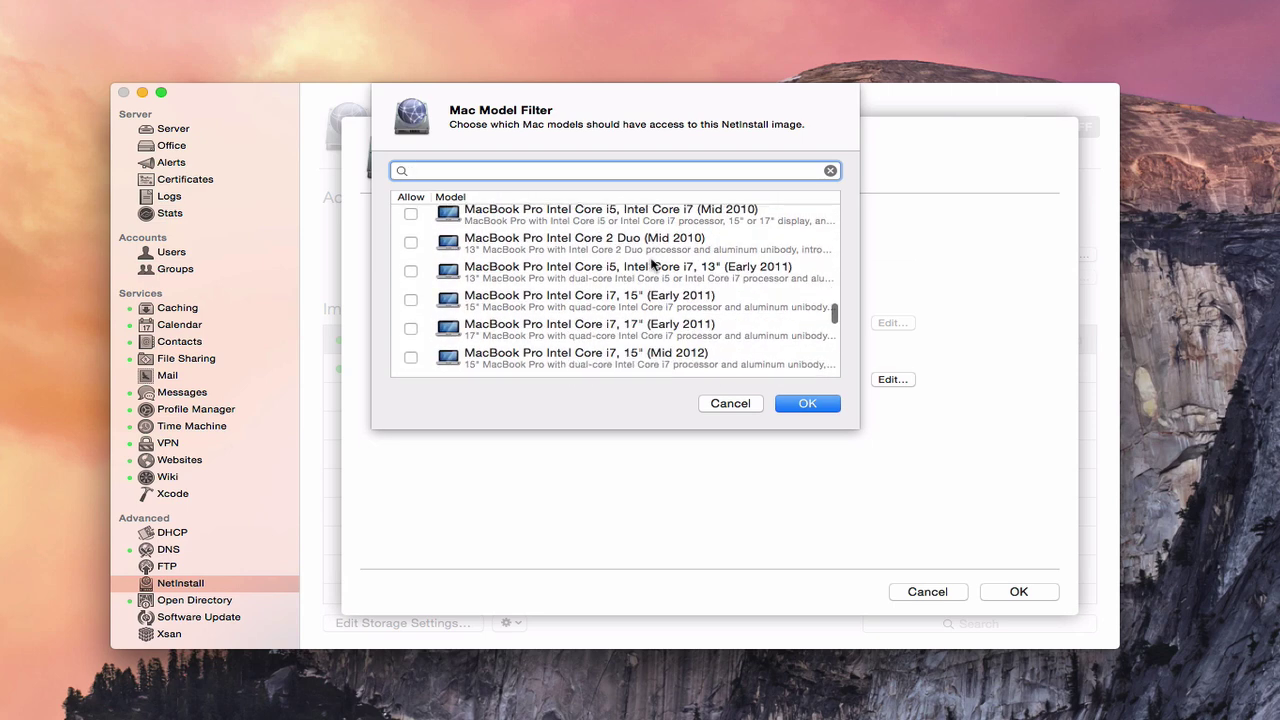
pyautogui.scroll(-2, 651, 263)
pyautogui.click(410, 277)
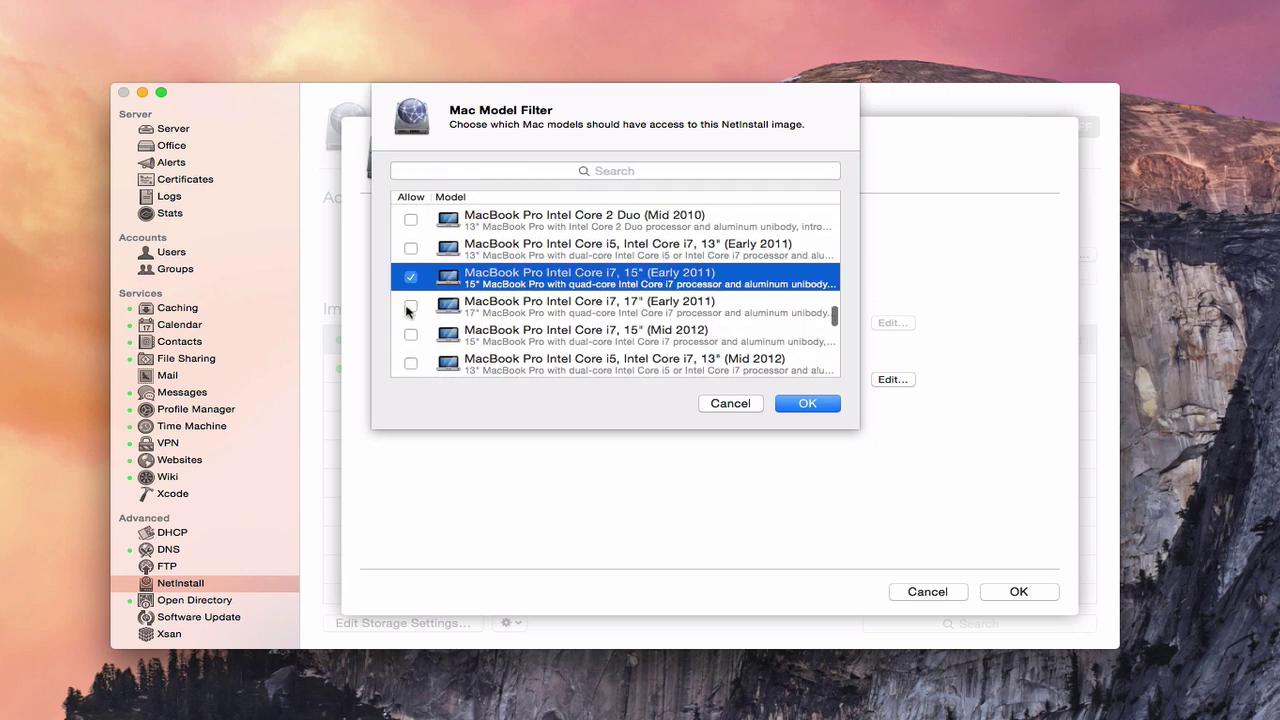
pyautogui.click(410, 305)
pyautogui.click(410, 334)
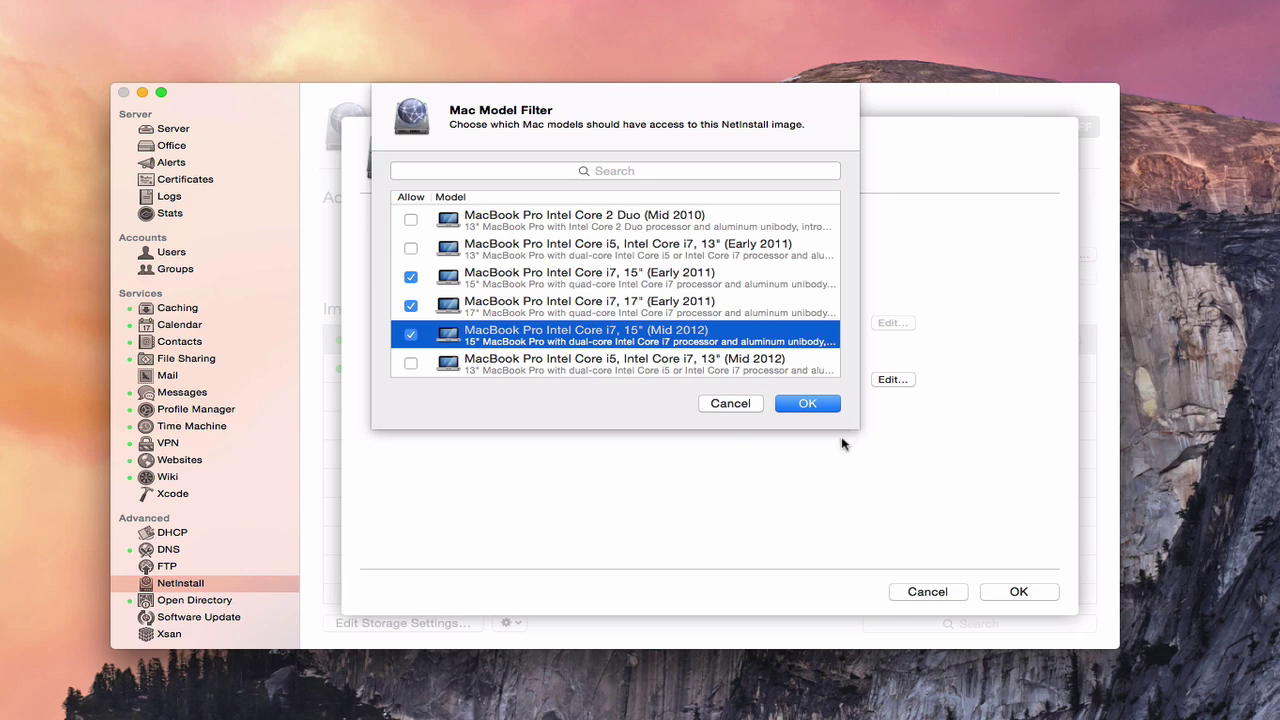
pyautogui.click(731, 403)
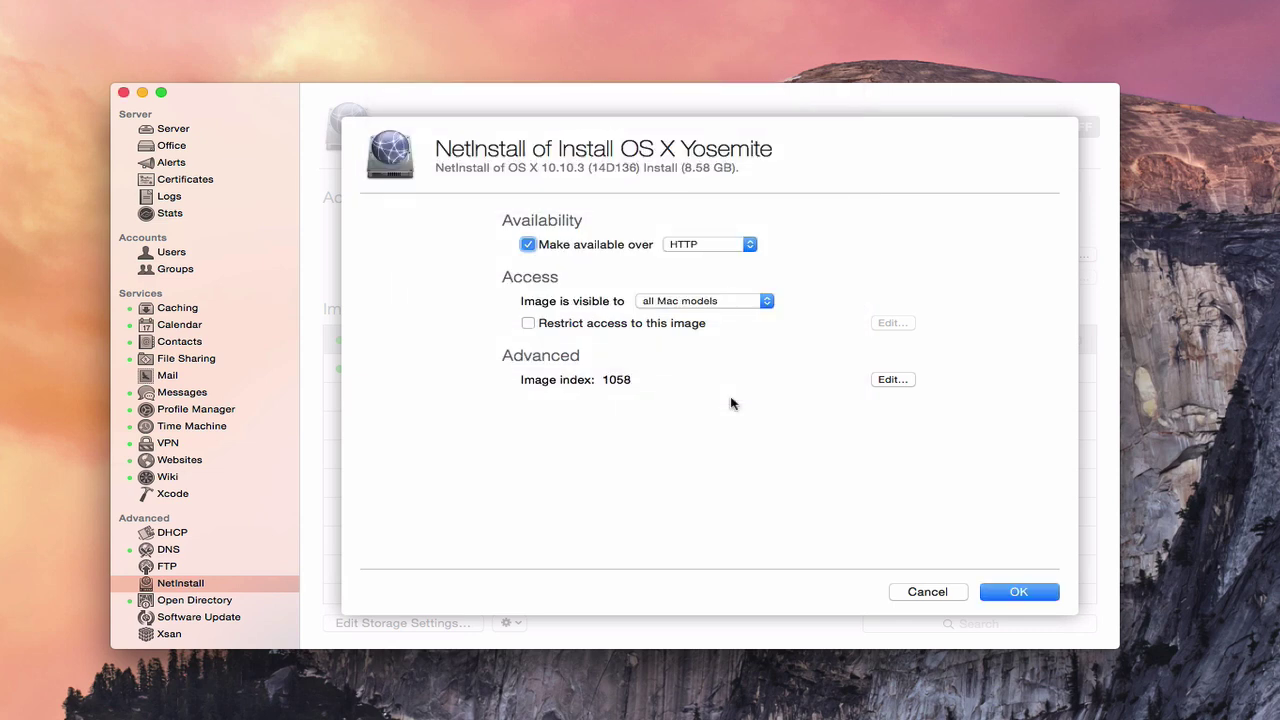
# - Examine the image's MAC address access filter and image index settings, and close the image settings without saving
pyautogui.click(528, 323)
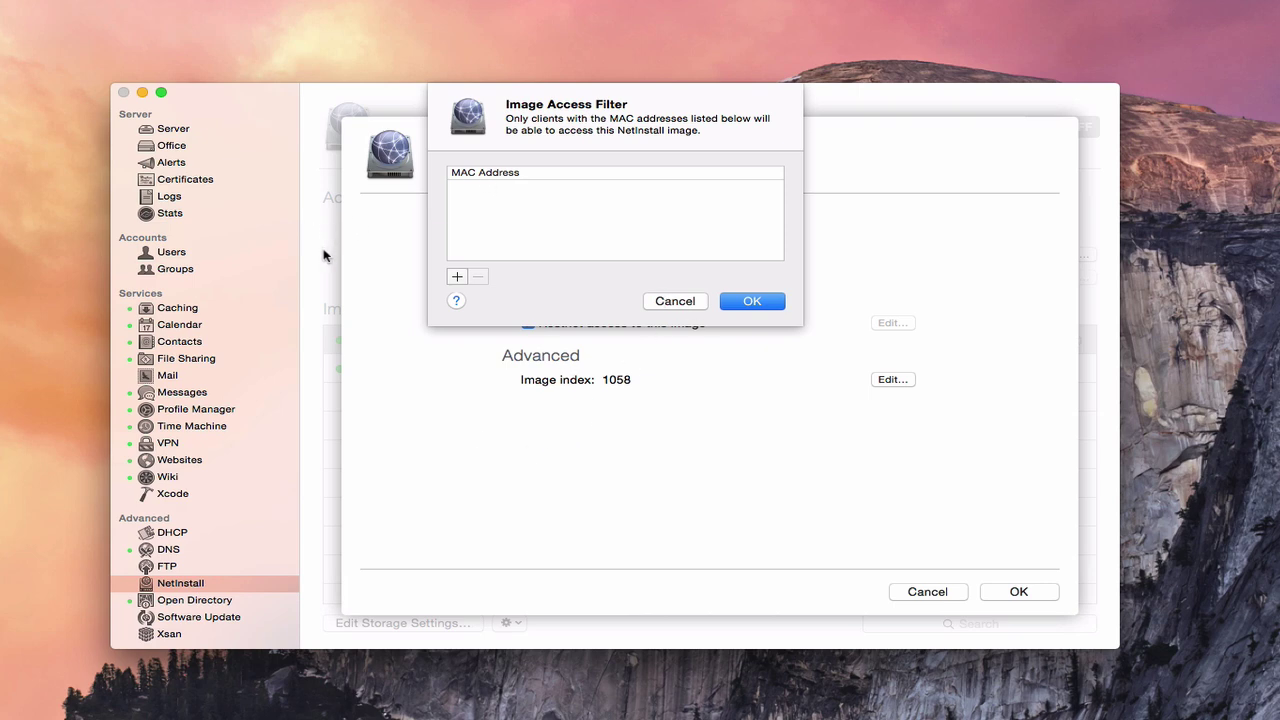
pyautogui.click(678, 302)
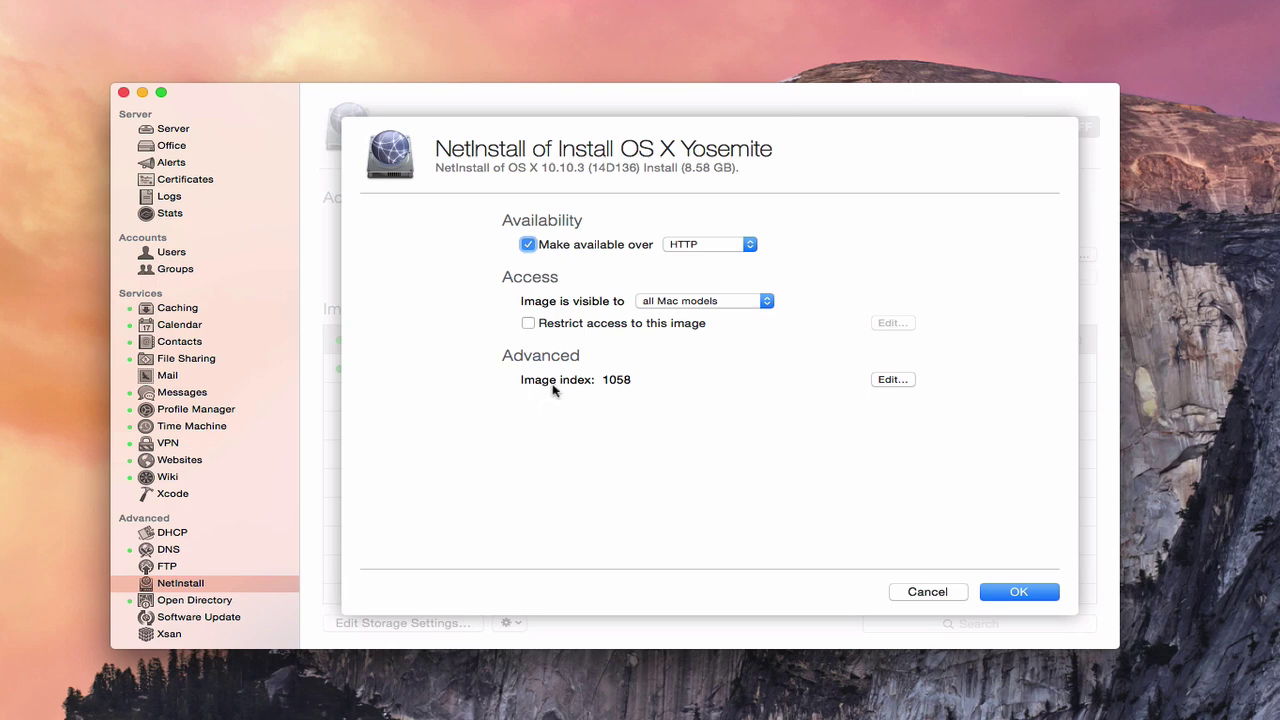
pyautogui.click(892, 381)
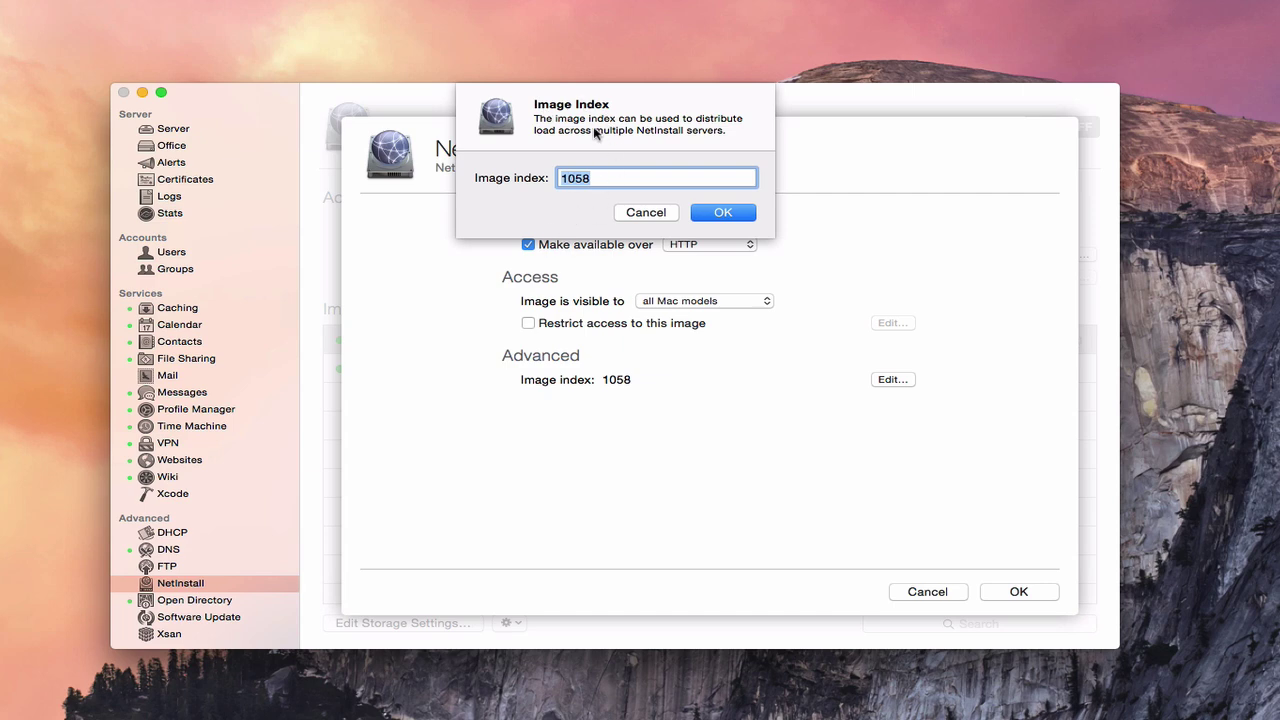
pyautogui.click(645, 214)
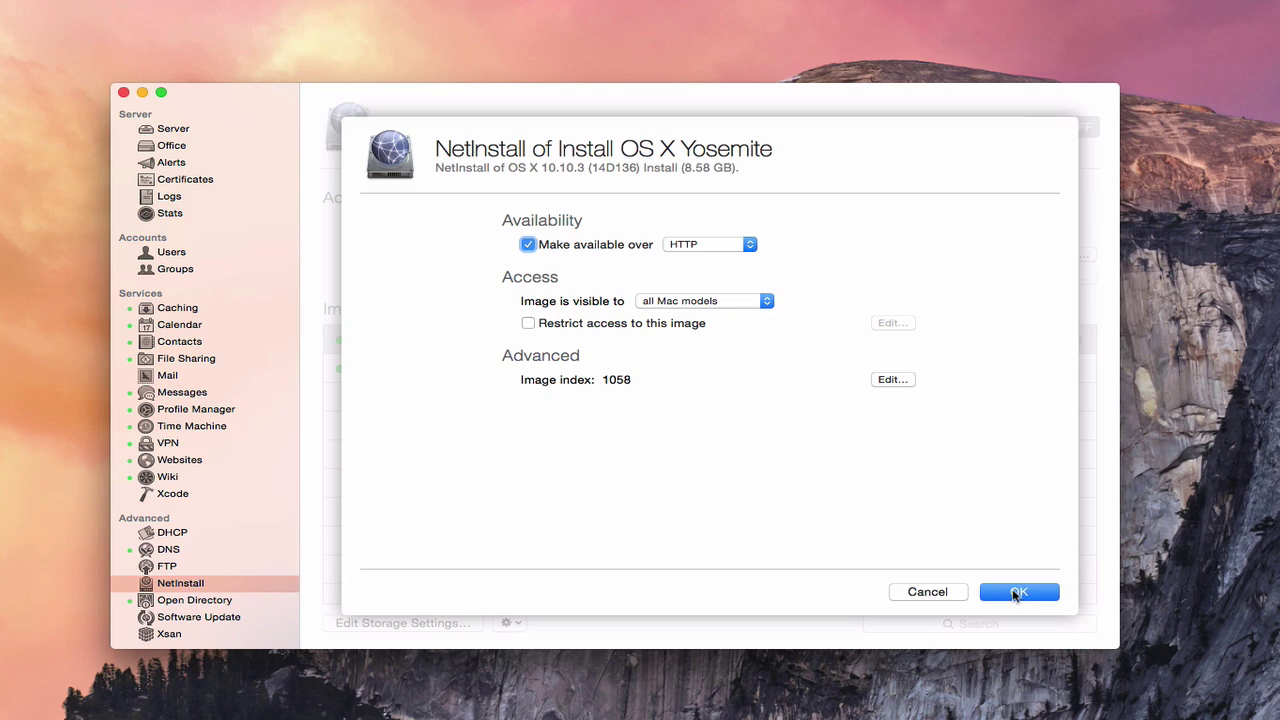
pyautogui.click(927, 592)
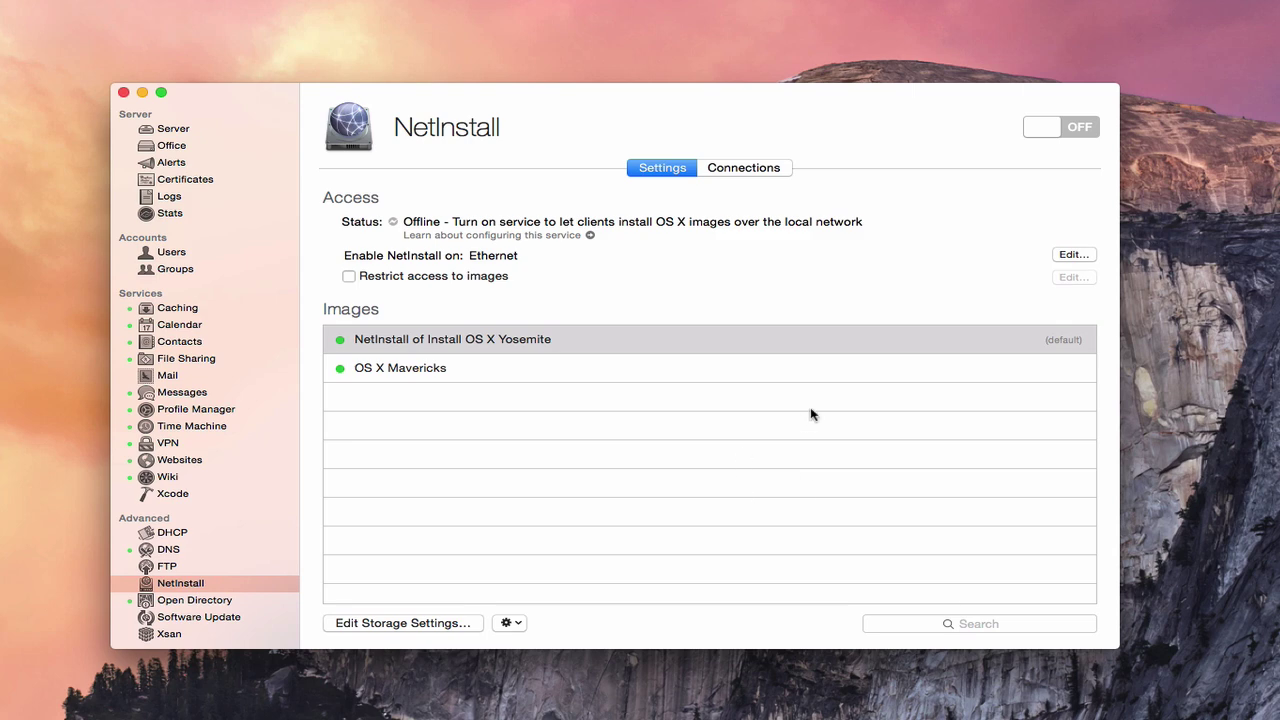
# - Turn on the NetInstall service, check its client connections, and return to the service settings
pyautogui.click(1086, 127)
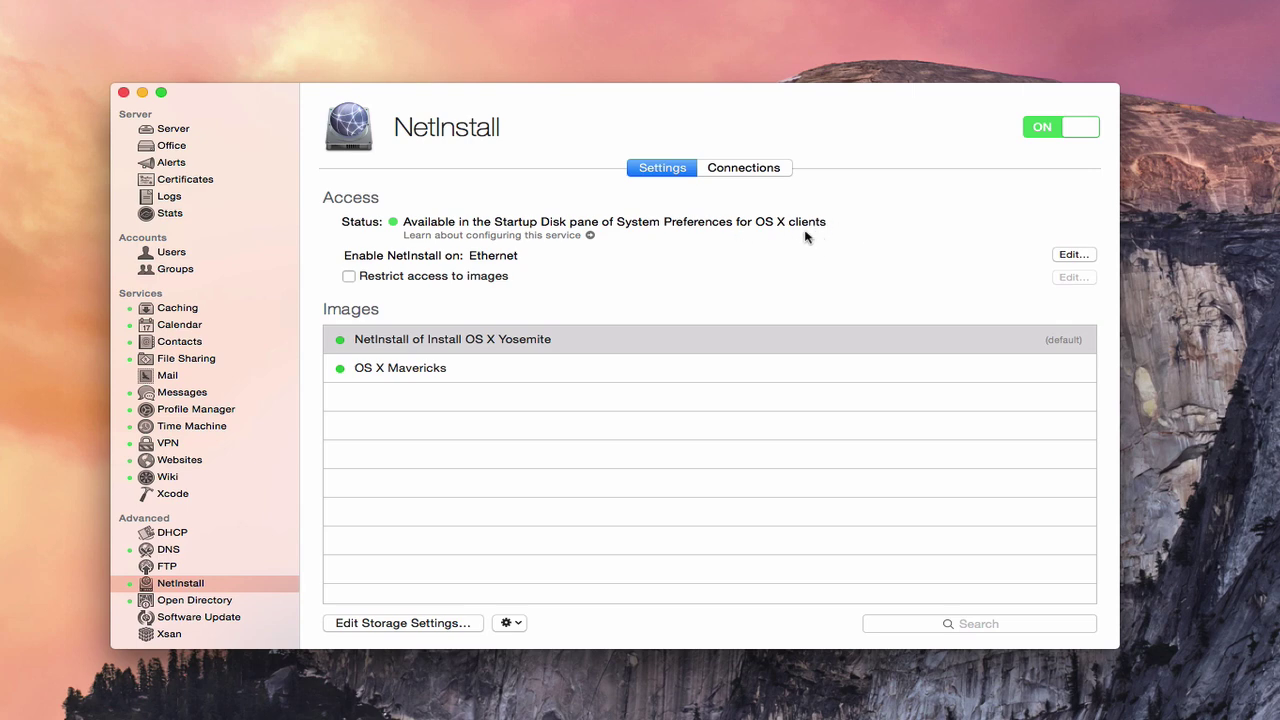
pyautogui.click(742, 170)
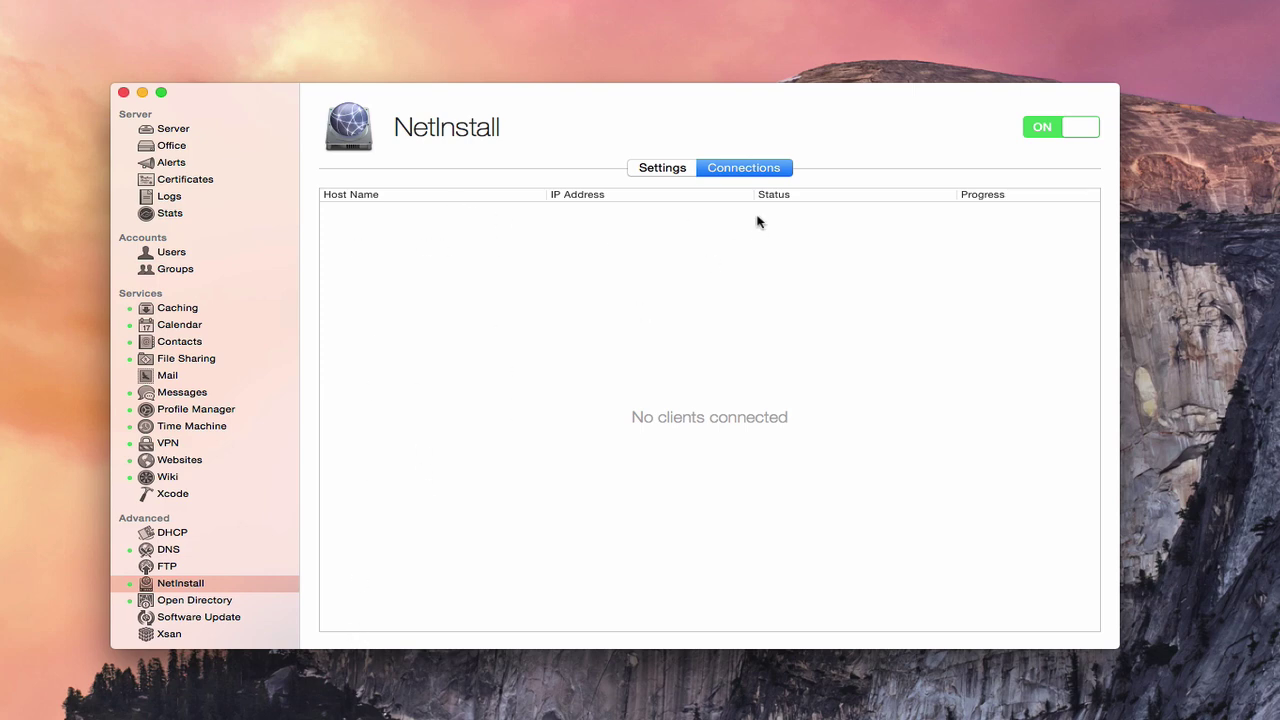
pyautogui.click(662, 170)
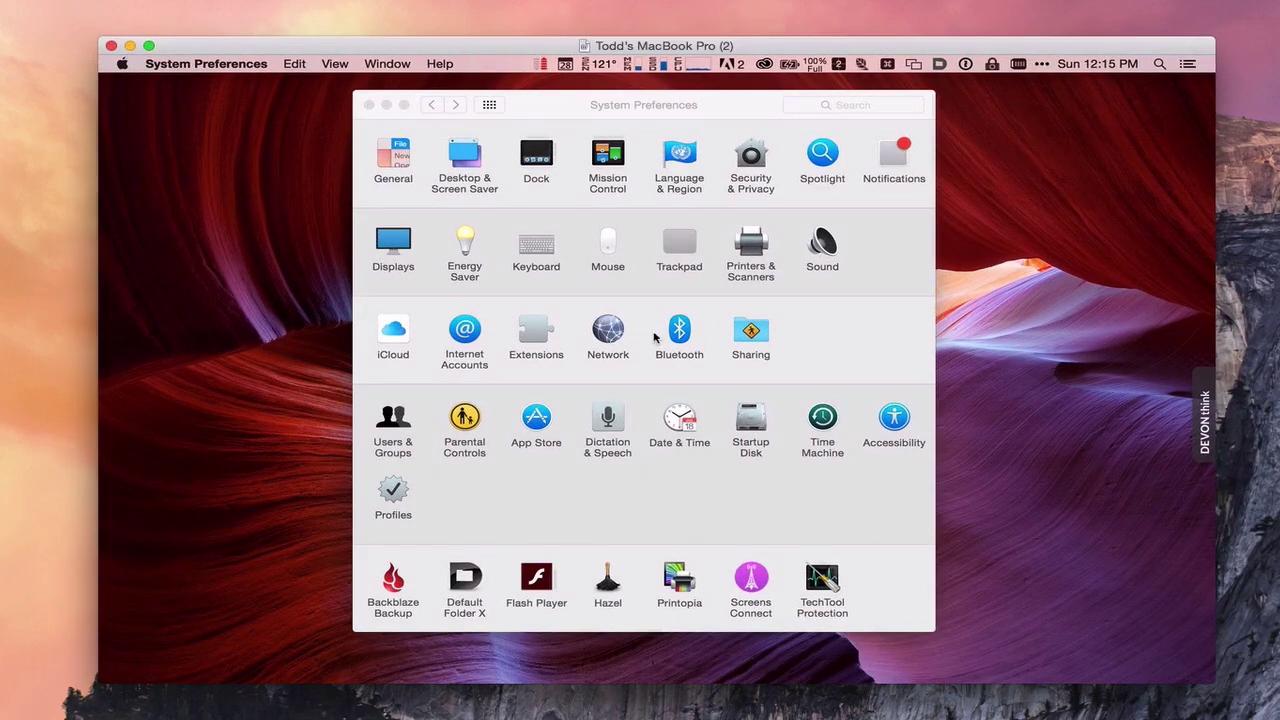
# - View the Startup Disk preferences in System Preferences on the remote MacBook Pro, and return to the Server app
pyautogui.click(636, 108)
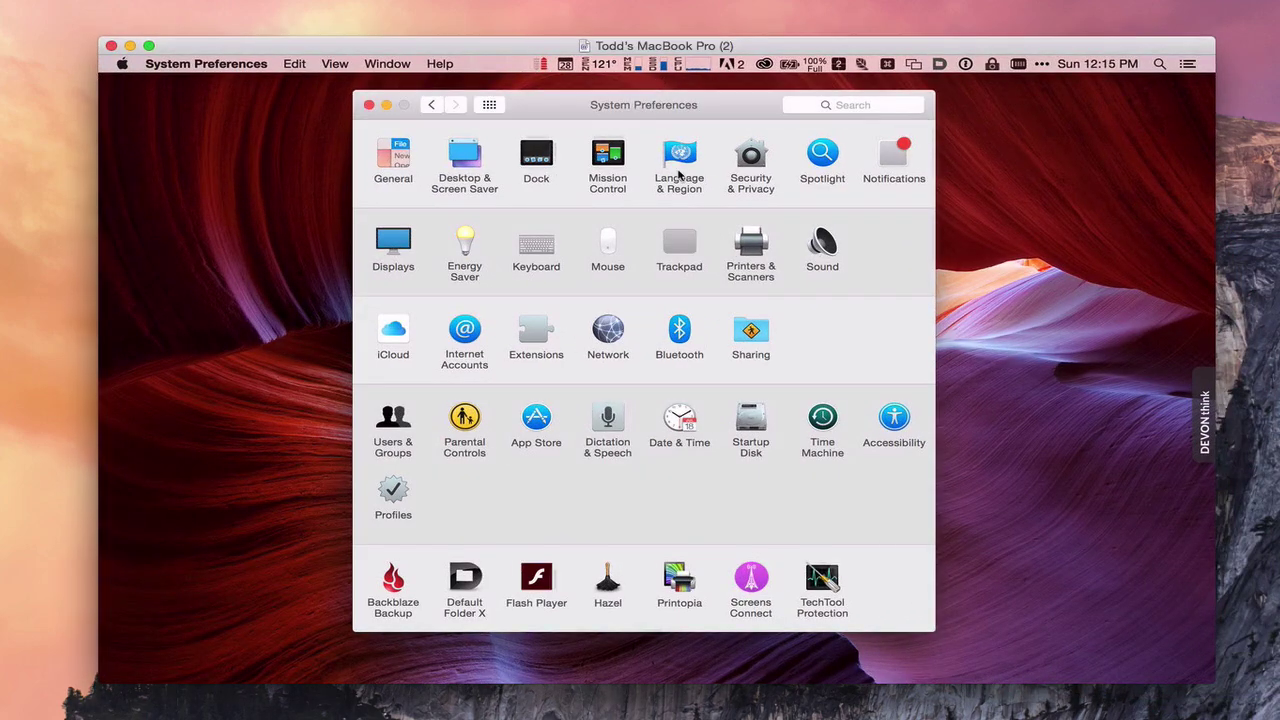
pyautogui.click(753, 428)
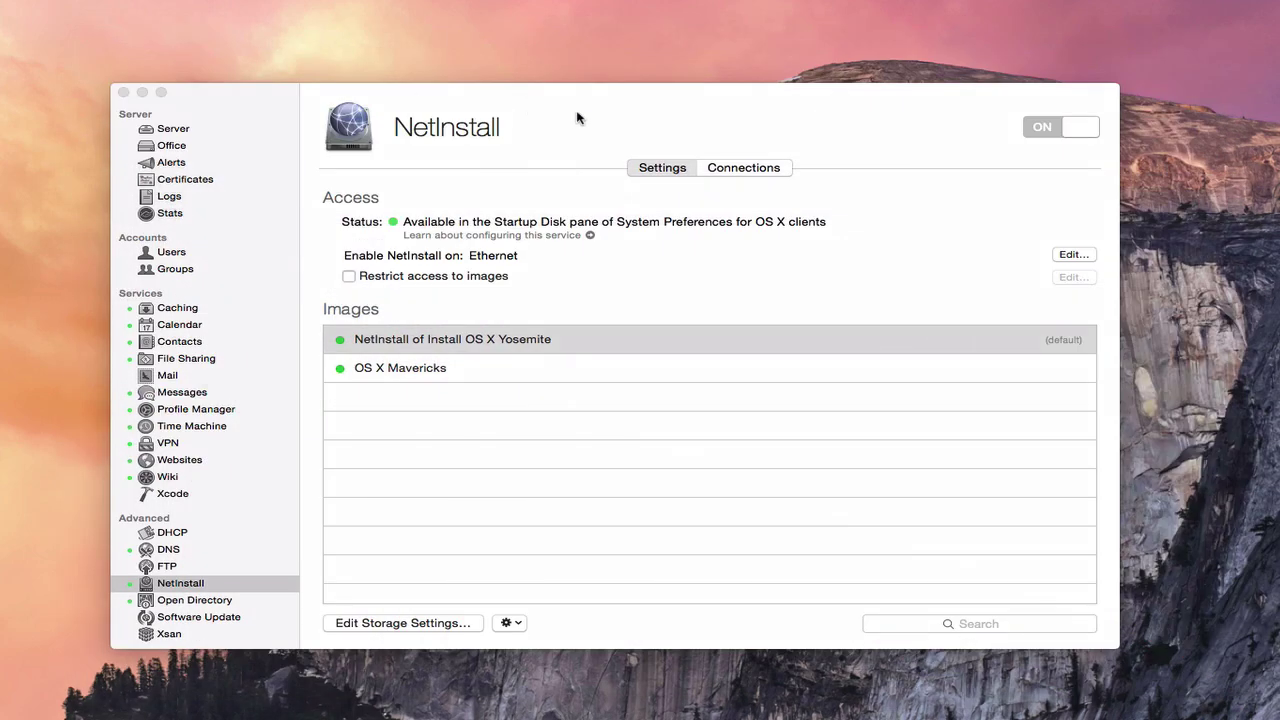
pyautogui.click(576, 118)
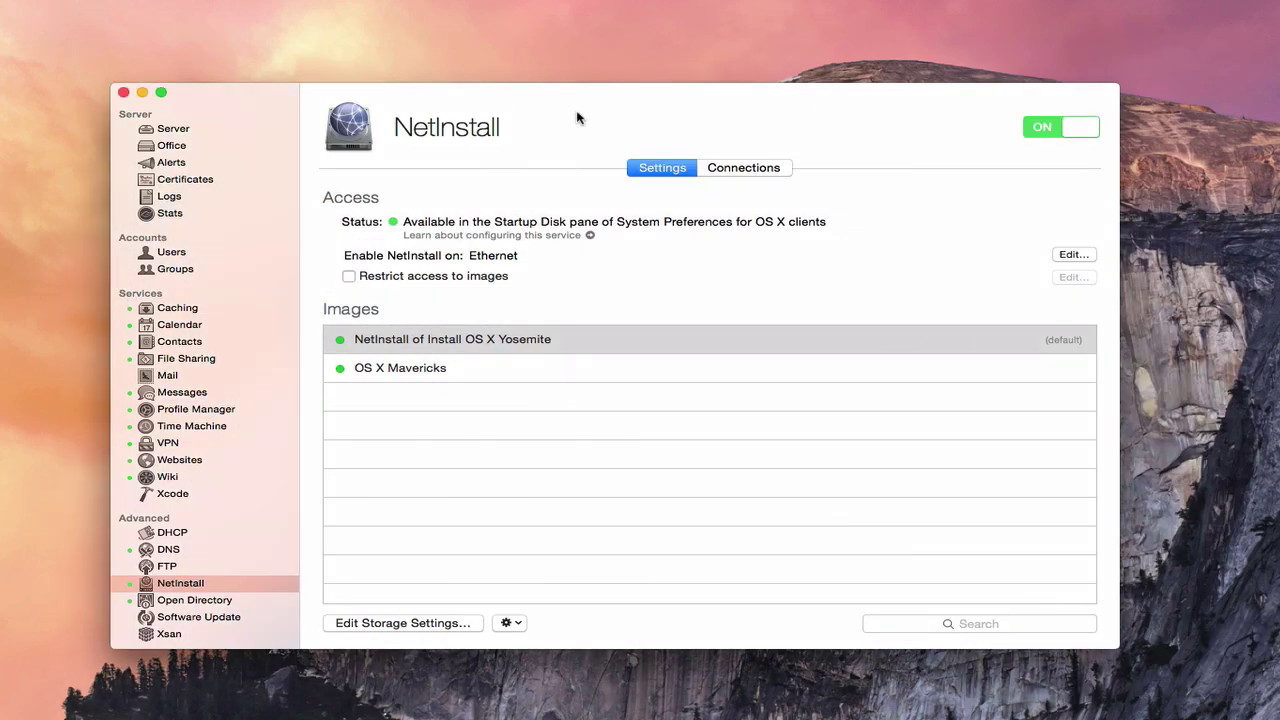